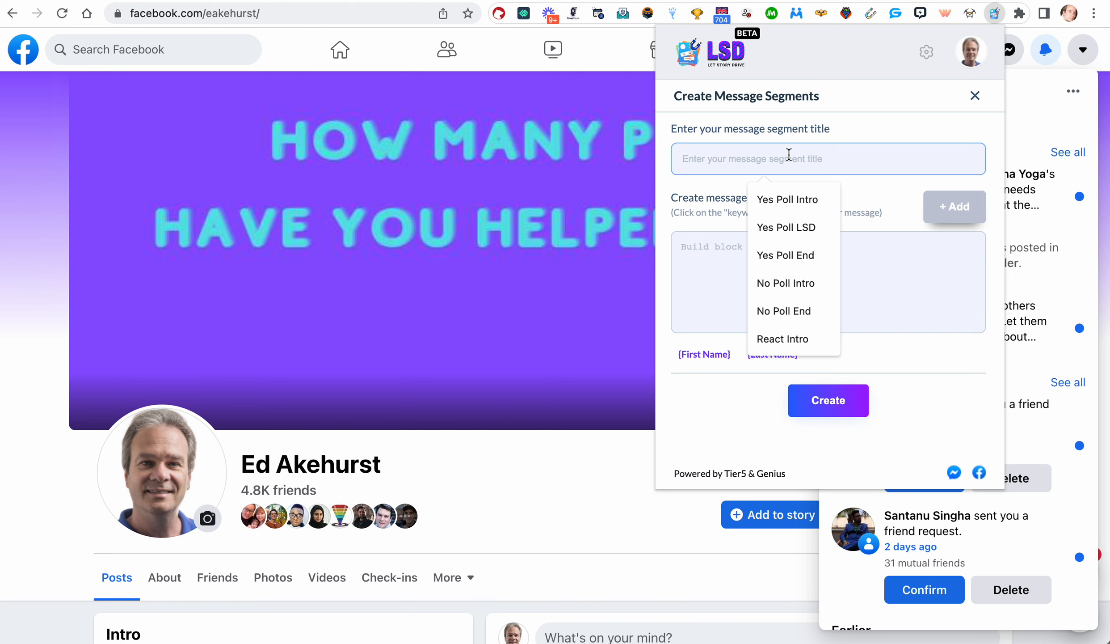
Title the new message segment "LSD Intro".
type("LSD")
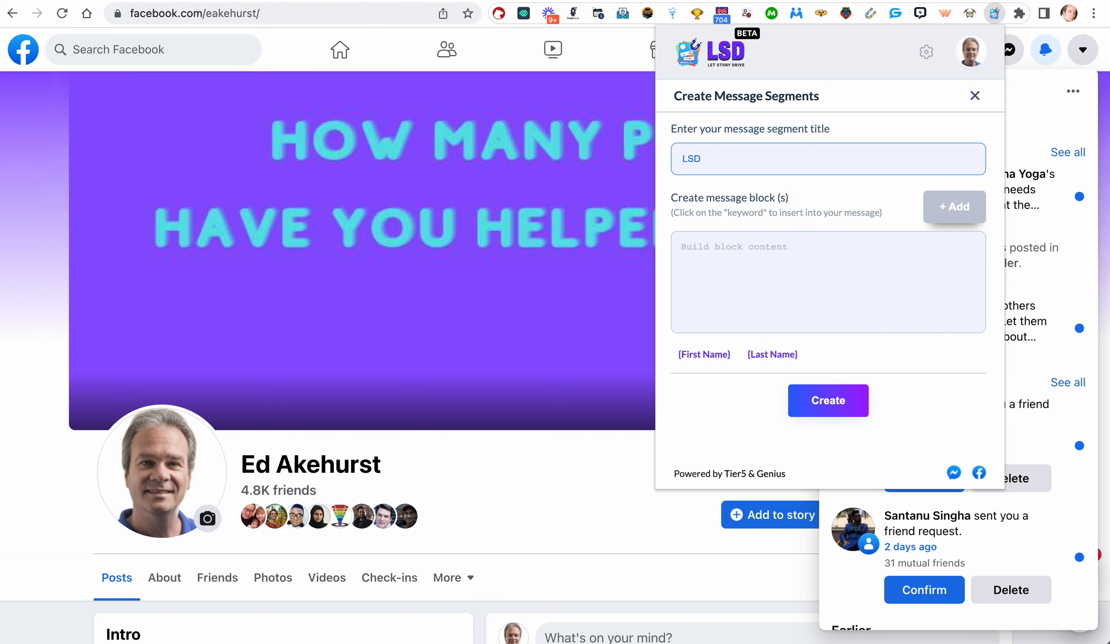
type(" Poll Intro")
double_click(712, 159)
key("BackSpace")
Write the message block "Thanks for checking out my FB Story!", copy its text and add the block to the segment.
left_click(750, 241)
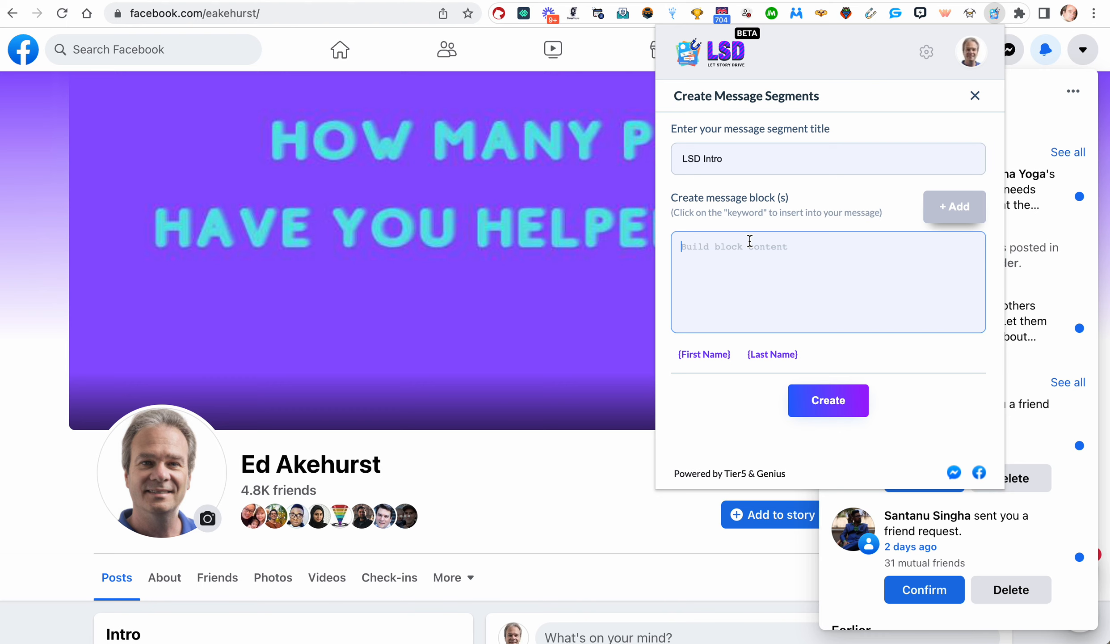
type("Thank")
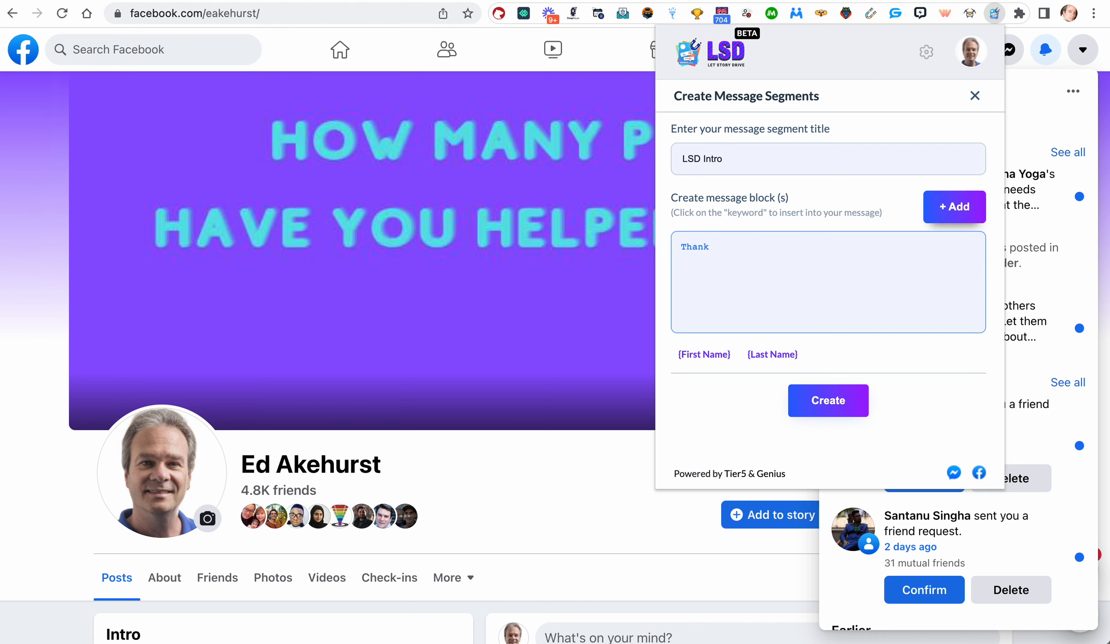
type("s for checking out my FB Story")
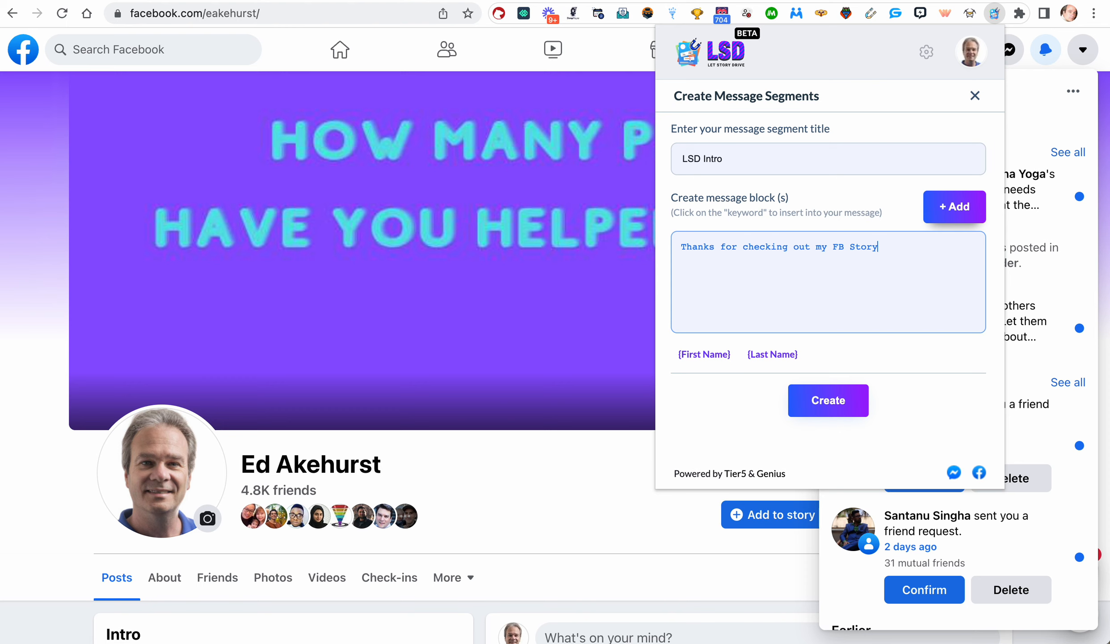
type("!")
triple_click(676, 250)
key("ctrl+c")
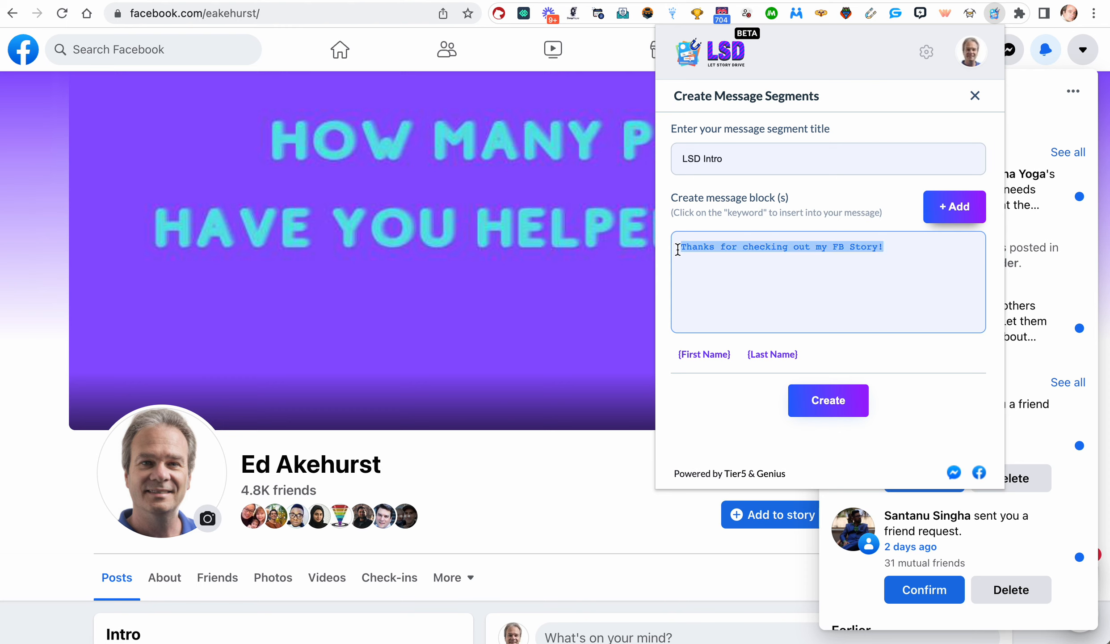
left_click(942, 215)
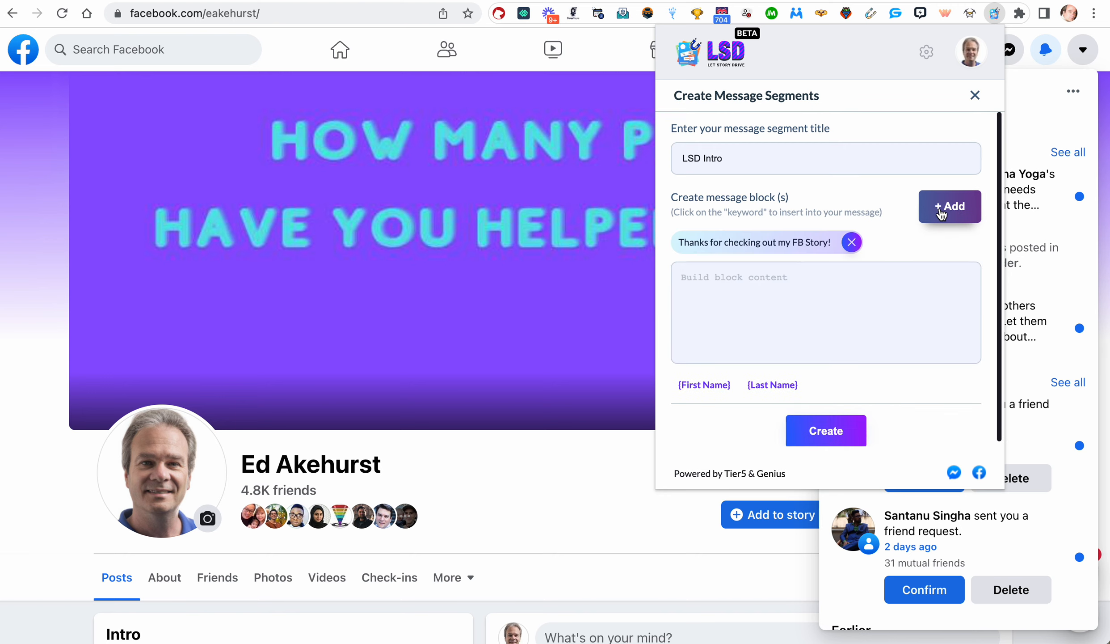
Reuse the copied text to add a second message block reading "Thank you for checking out my recent FB Story!".
left_click(771, 288)
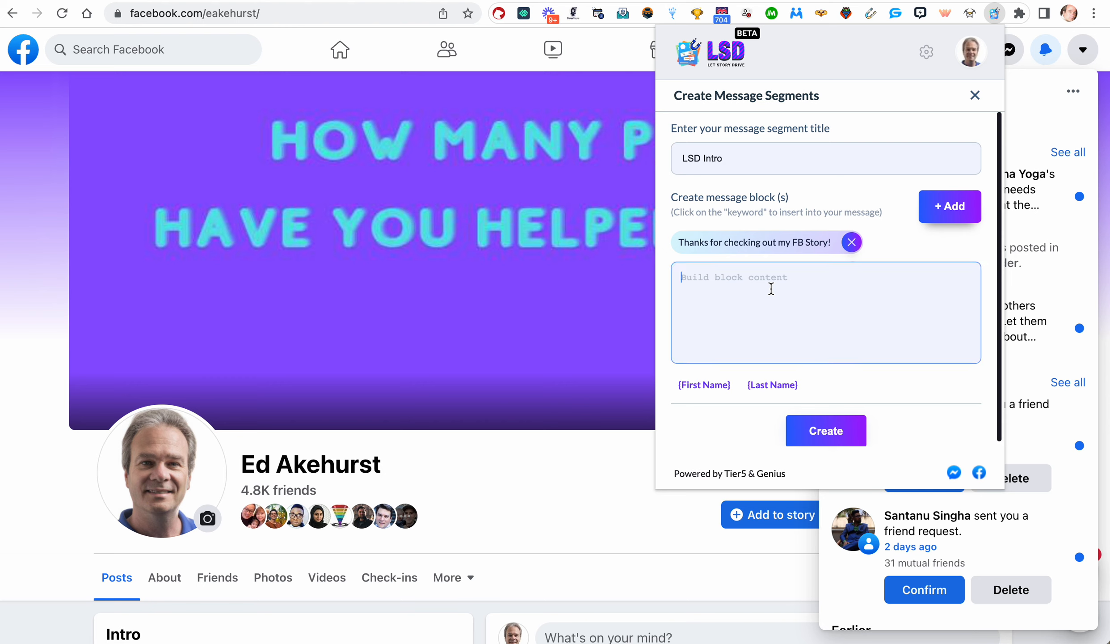
key("ctrl+v")
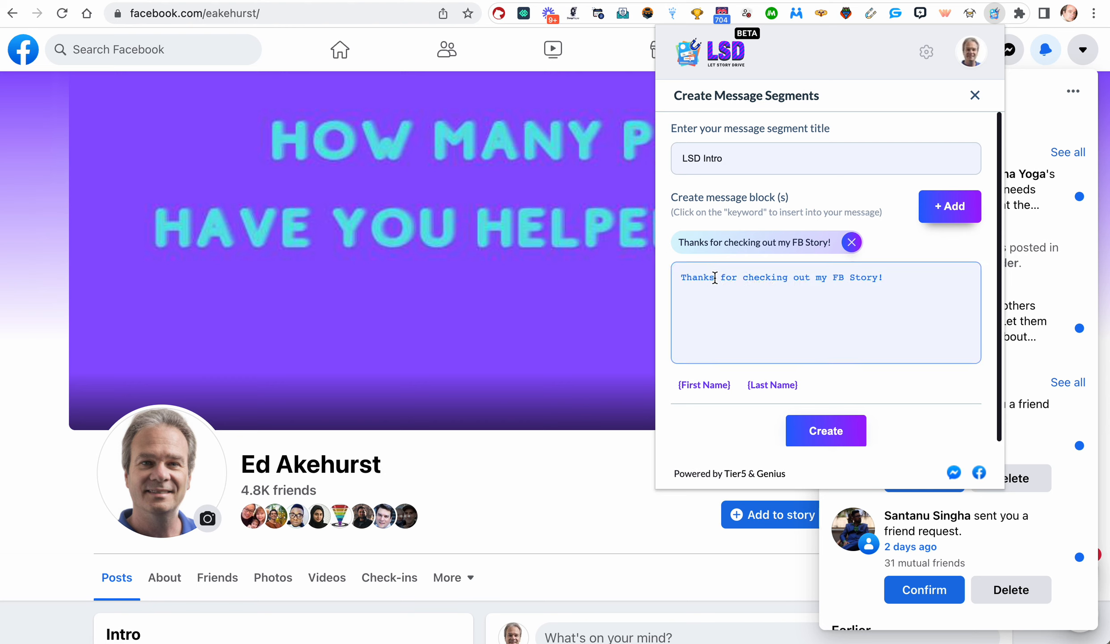
left_click(715, 277)
key("BackSpace")
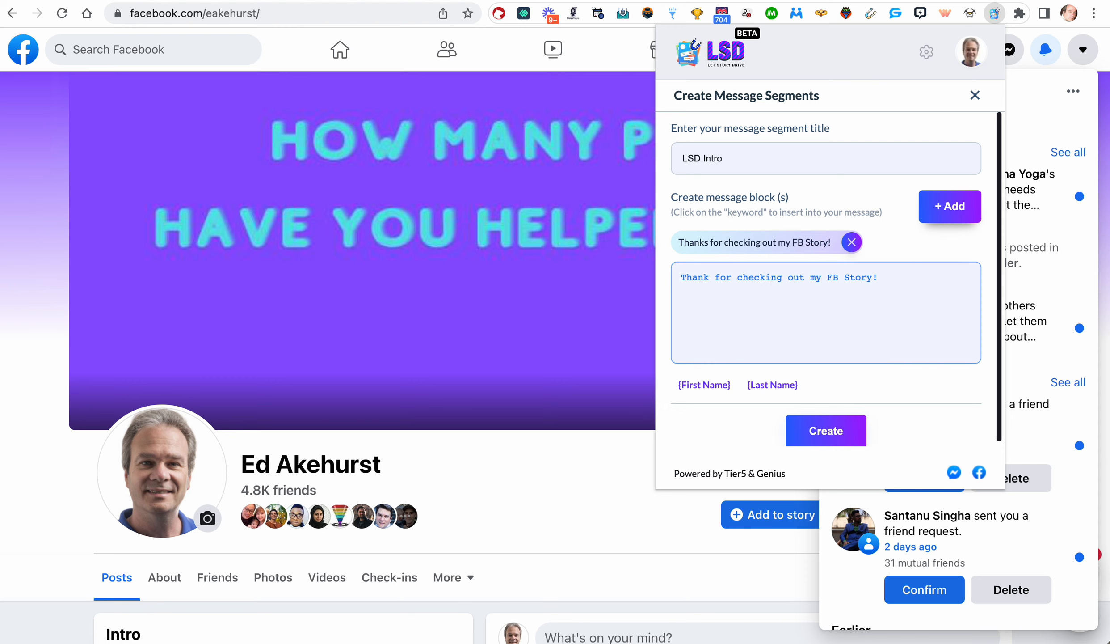
type("you")
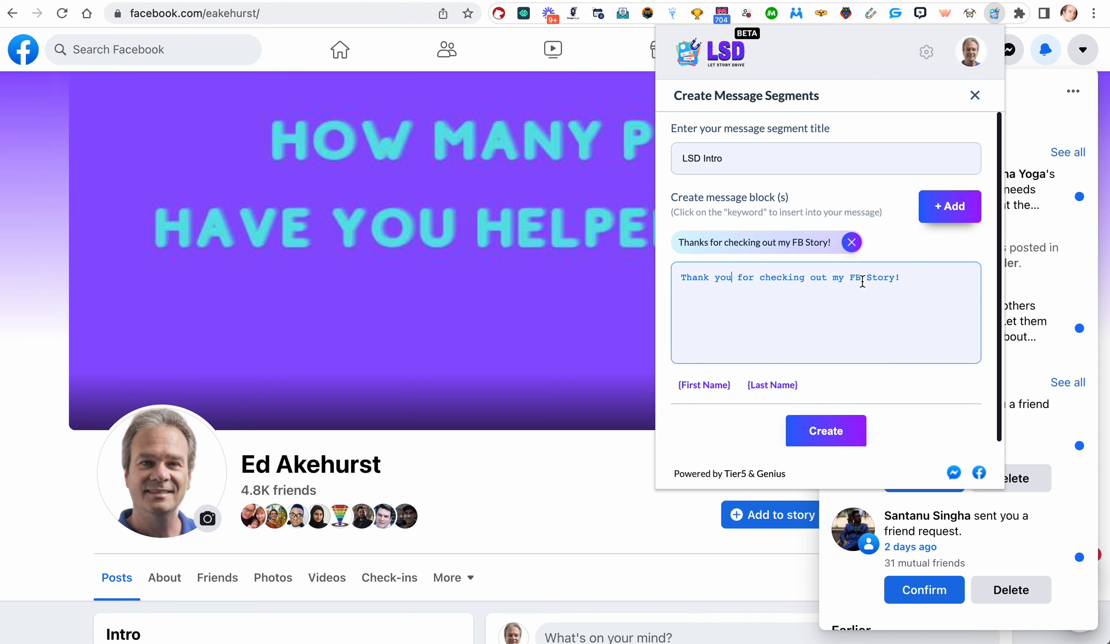
left_click(850, 278)
type("recent")
left_click(960, 214)
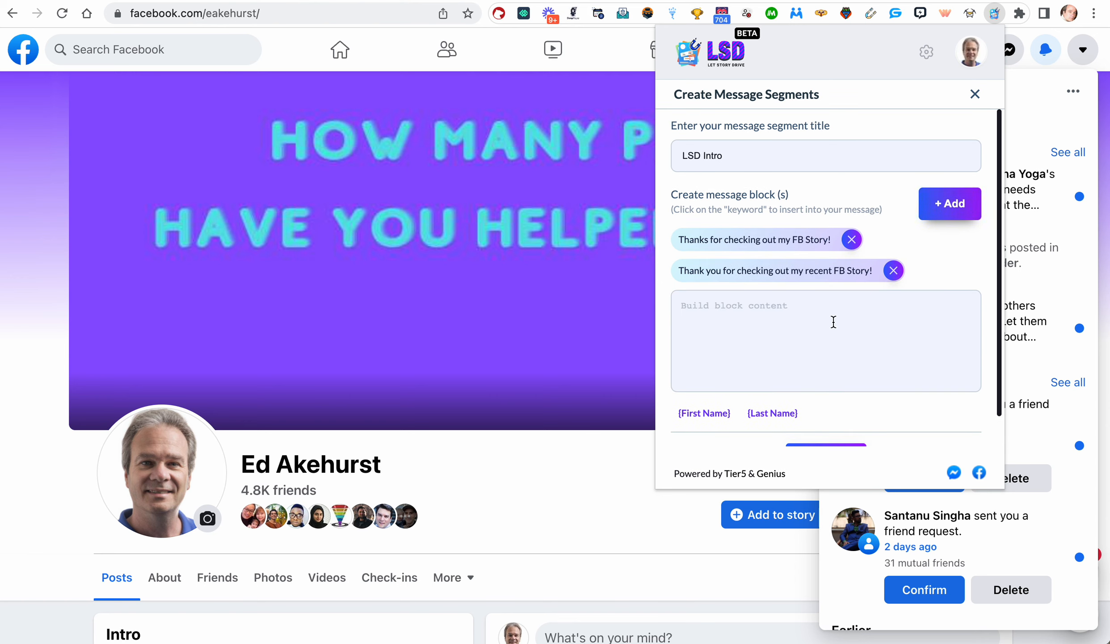
Add a third block from the copied text reading "{First Name}, thanks for looking at my FB Story!" using the first-name keyword, and create the segment.
left_click(822, 331)
key("super+v")
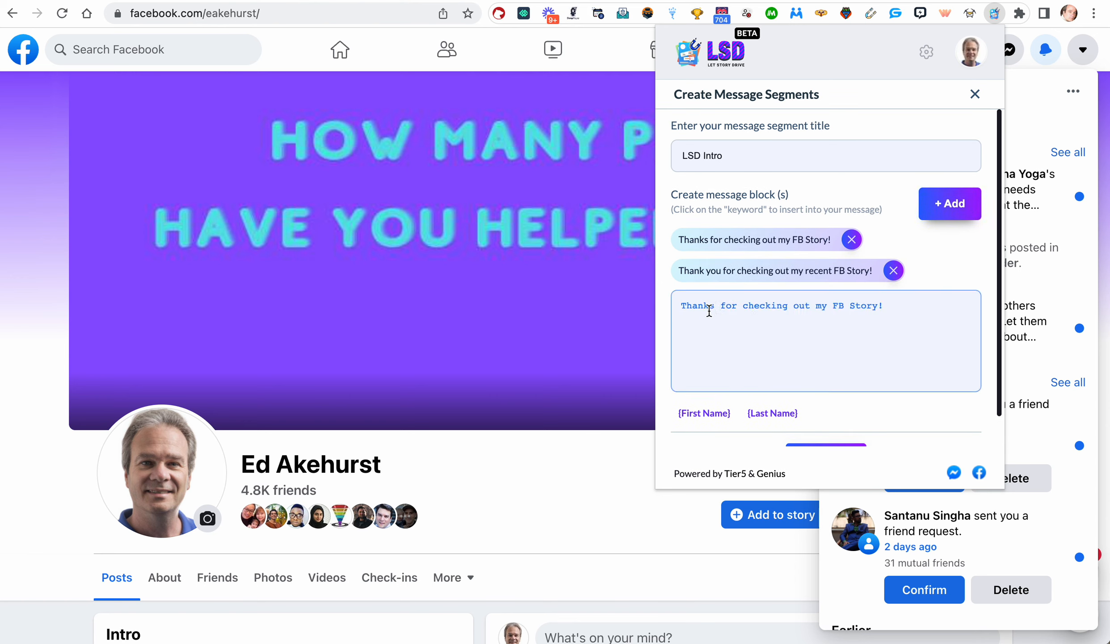
left_click(683, 307)
left_click(705, 413)
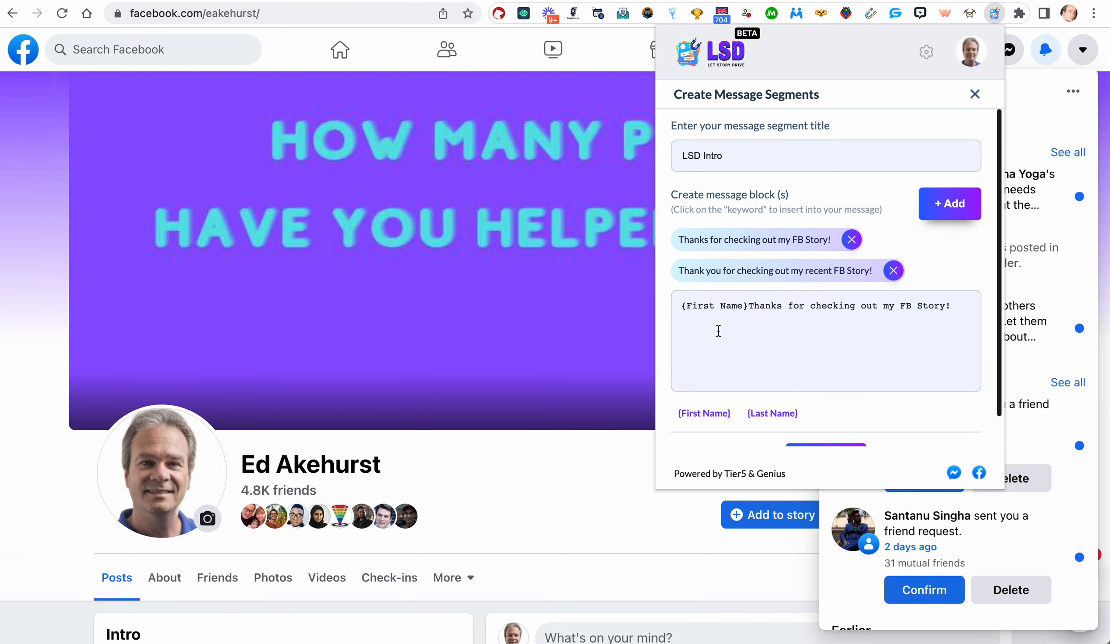
left_click(755, 304)
key("BackSpace")
type(", t")
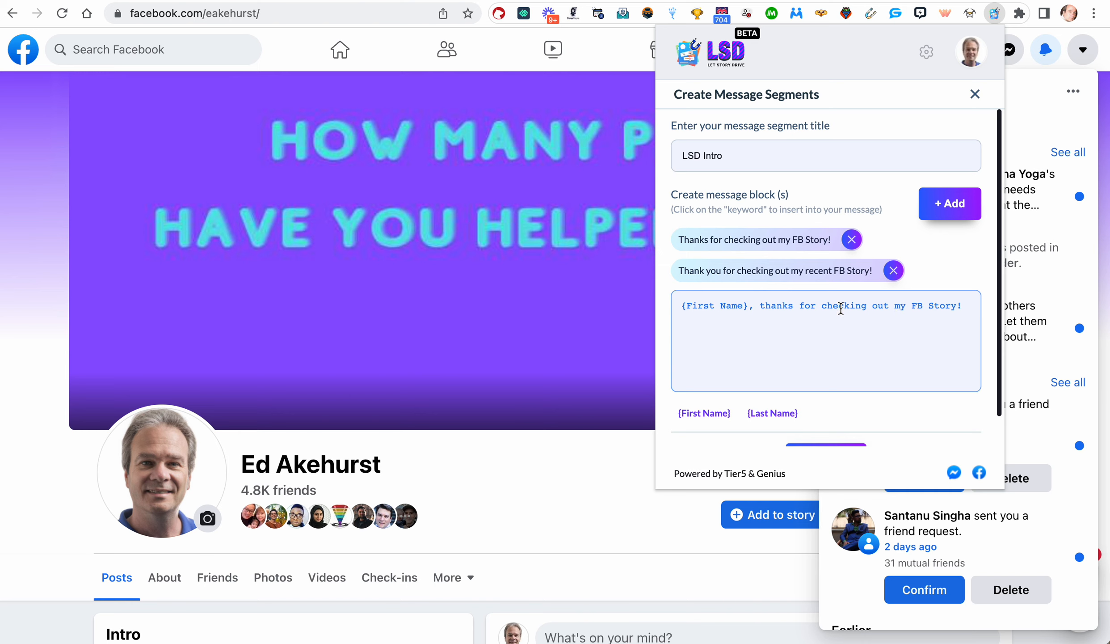
left_click(888, 306)
left_click_drag(888, 307, 821, 306)
type("looking at")
left_click(952, 210)
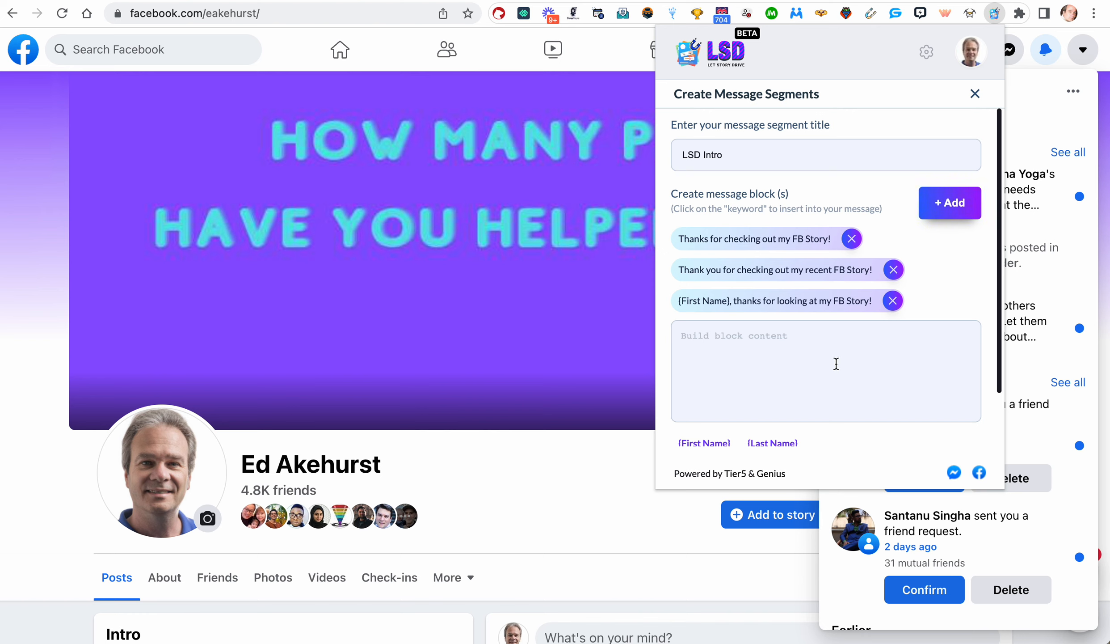
scroll(836, 363, "down", 2)
left_click(838, 427)
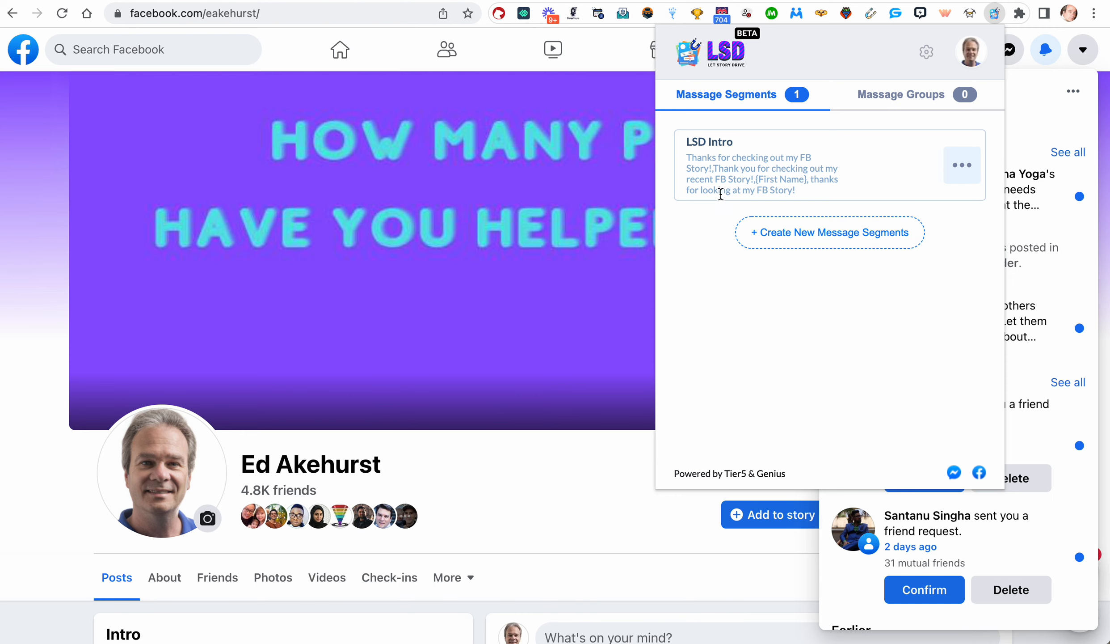
Start a new message segment and title it "LSD Poll Yes".
left_click(825, 230)
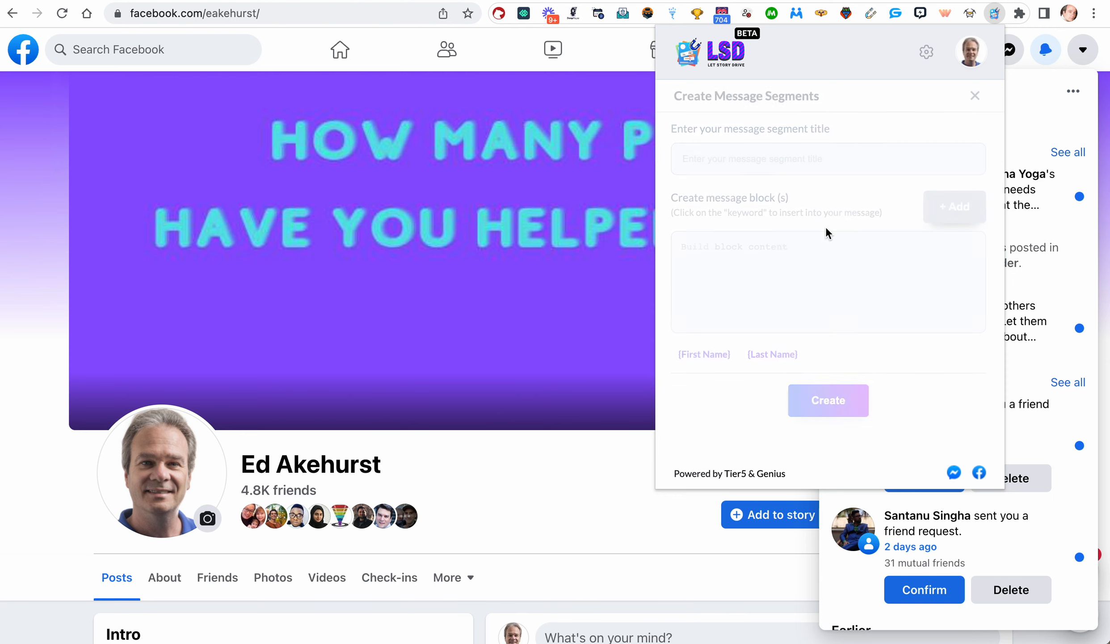
left_click(811, 161)
type("LSD")
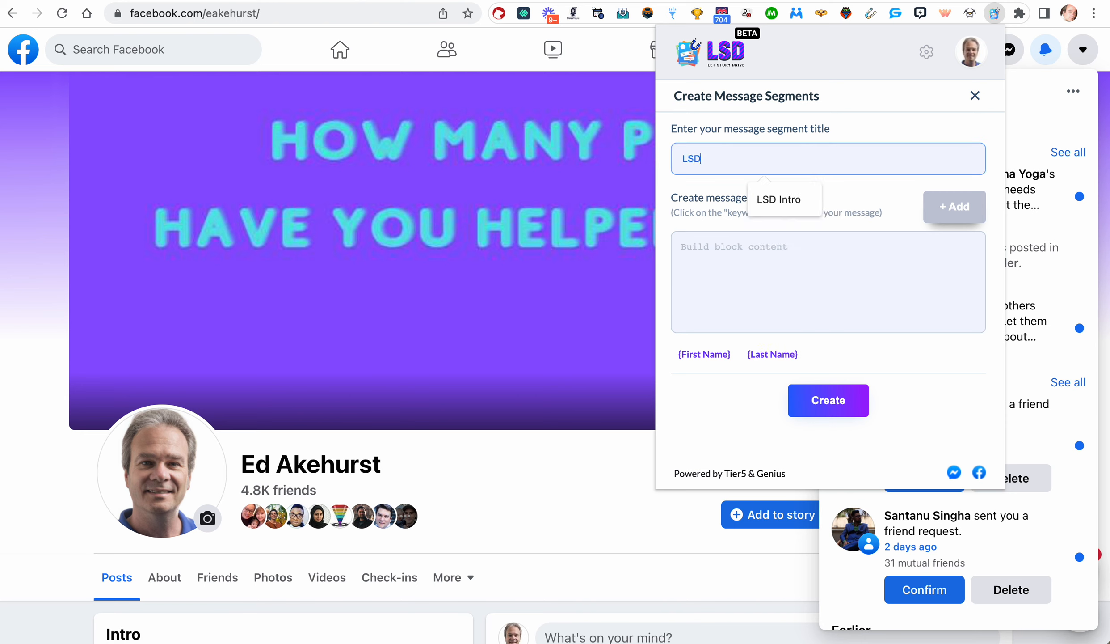
type(" Poll Yes")
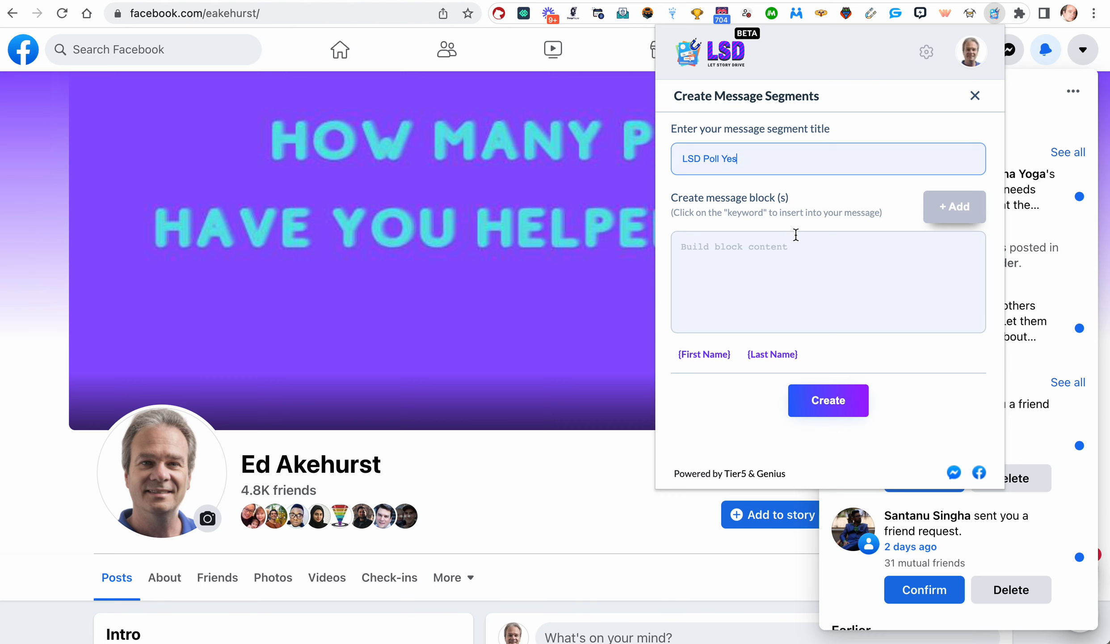
Write the message block text as: Glad you checked "Yes".
left_click(784, 249)
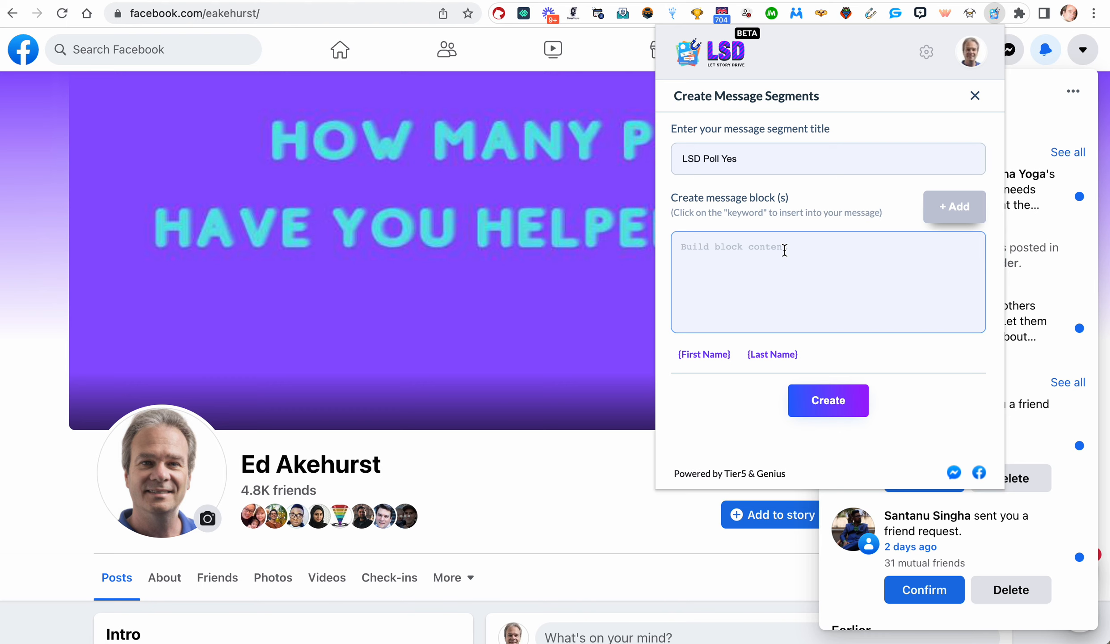
type("Glad yuo check")
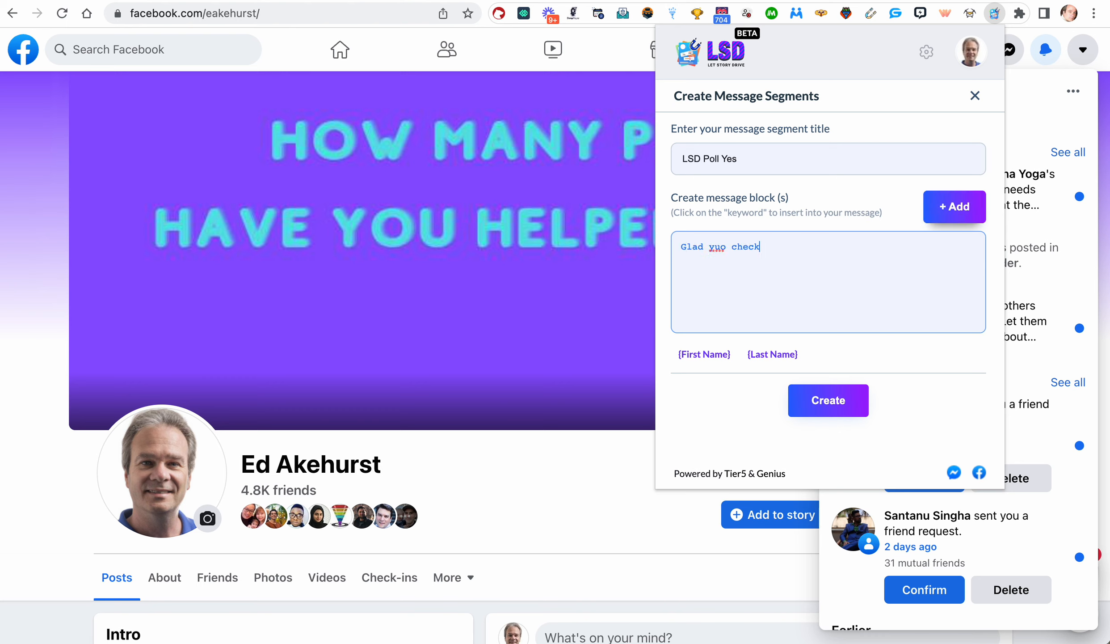
type("ed \"Yes\".")
double_click(718, 246)
type("you")
Extend the segment title to "LSD Poll Yes 1", and copy the written block text before adding it as the first block.
left_click(756, 159)
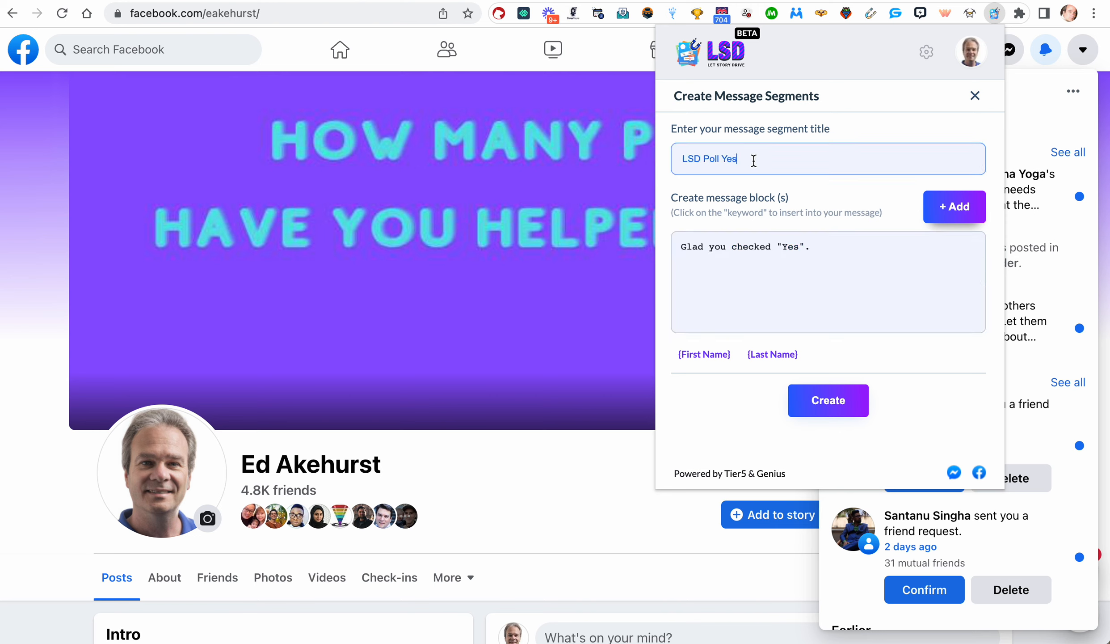
type("1")
left_click(845, 241)
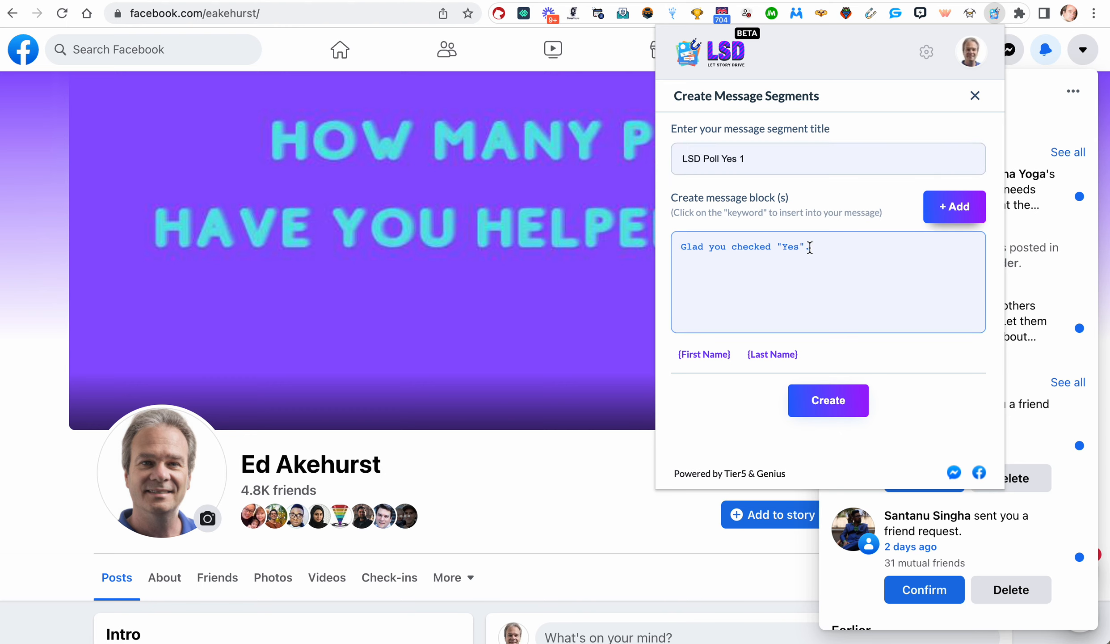
left_click_drag(810, 248, 679, 249)
key("ctrl+c")
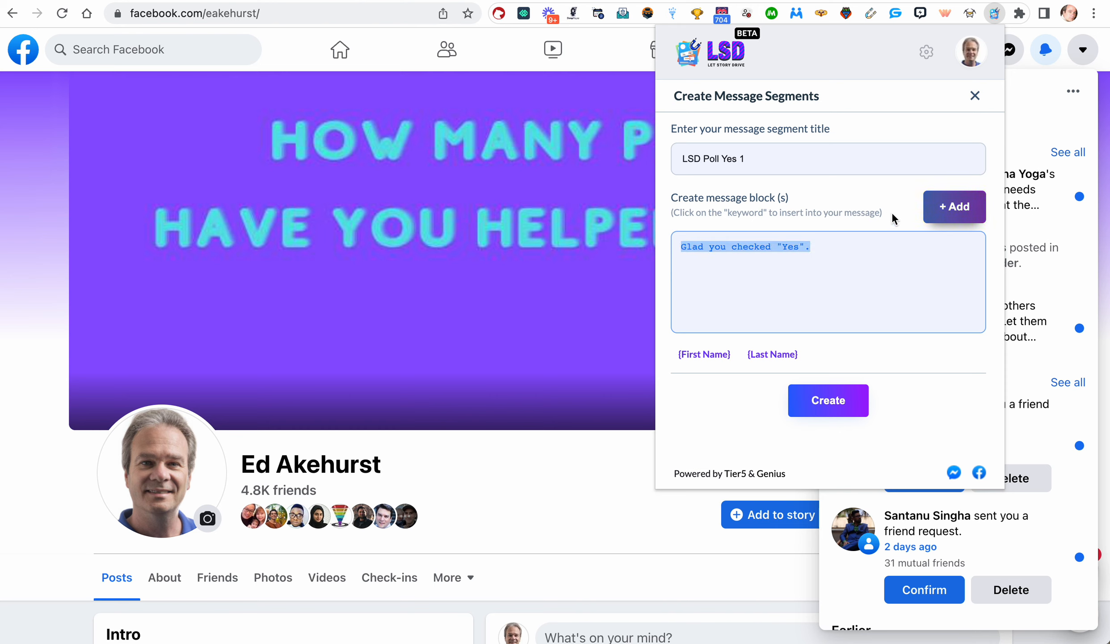
left_click(955, 207)
Reuse the copied text to add a second message block reading: Glad you selected "Yes".
left_click(751, 280)
key("ctrl+v")
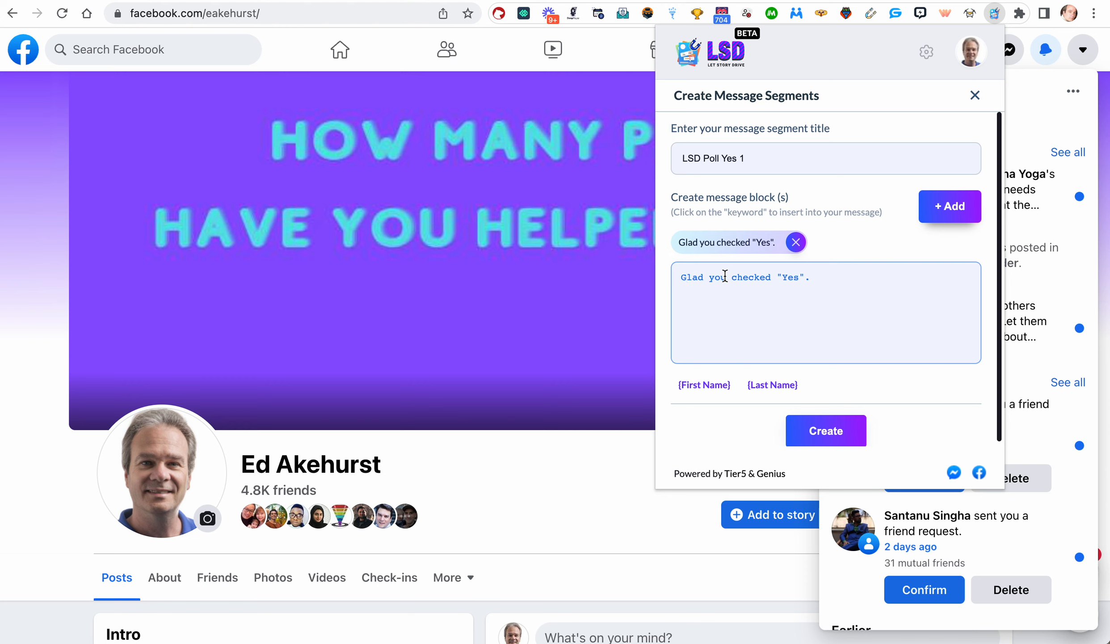
double_click(761, 278)
type("selevct")
key("BackSpace")
key("BackSpace")
key("BackSpace")
type("cted")
left_click(949, 210)
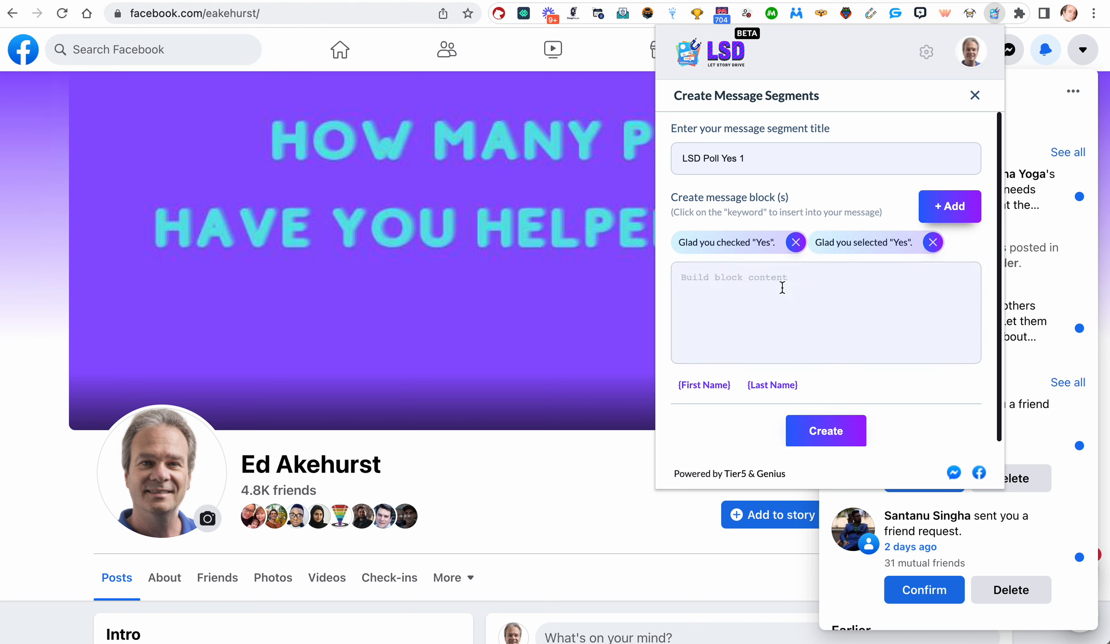
Reuse the copied text to add a third message block reading: I see you checked "Yes".
left_click(782, 288)
key("ctrl+v")
double_click(693, 278)
type("I see")
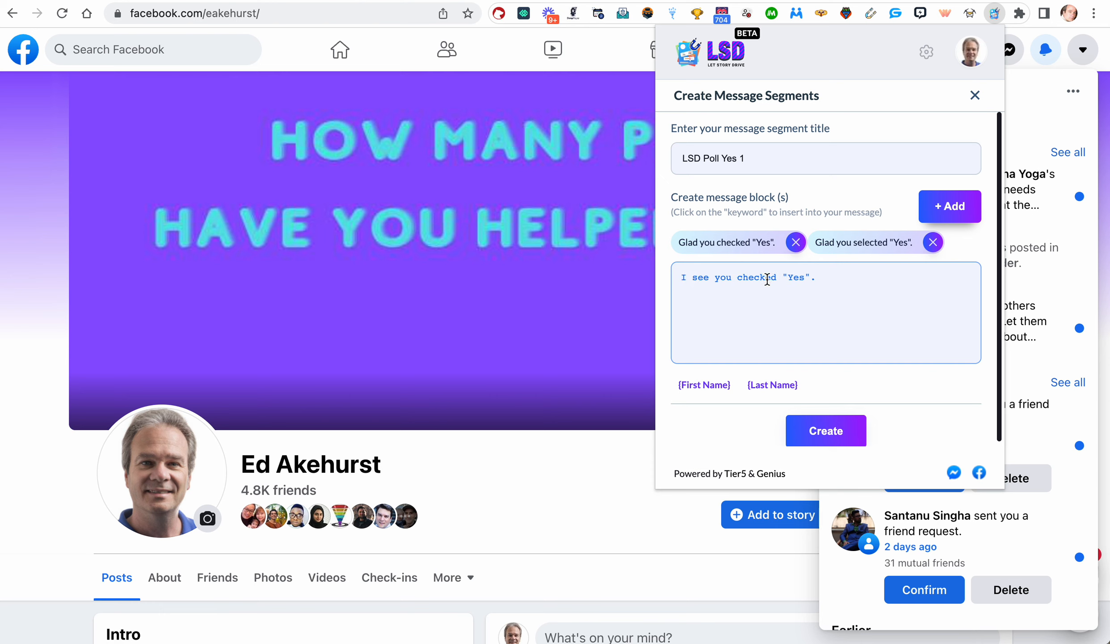
left_click(943, 207)
Add a fourth message block from the copied text reading: I see you selcted "Yes". Create the segment.
left_click(752, 322)
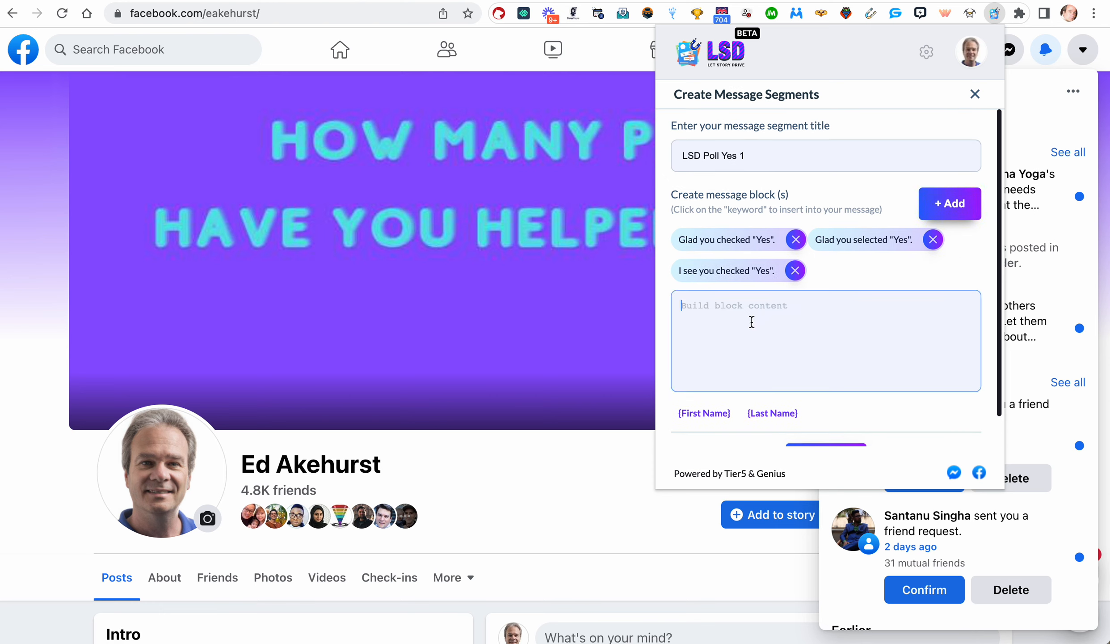
key("ctrl+v")
double_click(689, 306)
type("I see")
double_click(758, 306)
type("selcted")
left_click(951, 216)
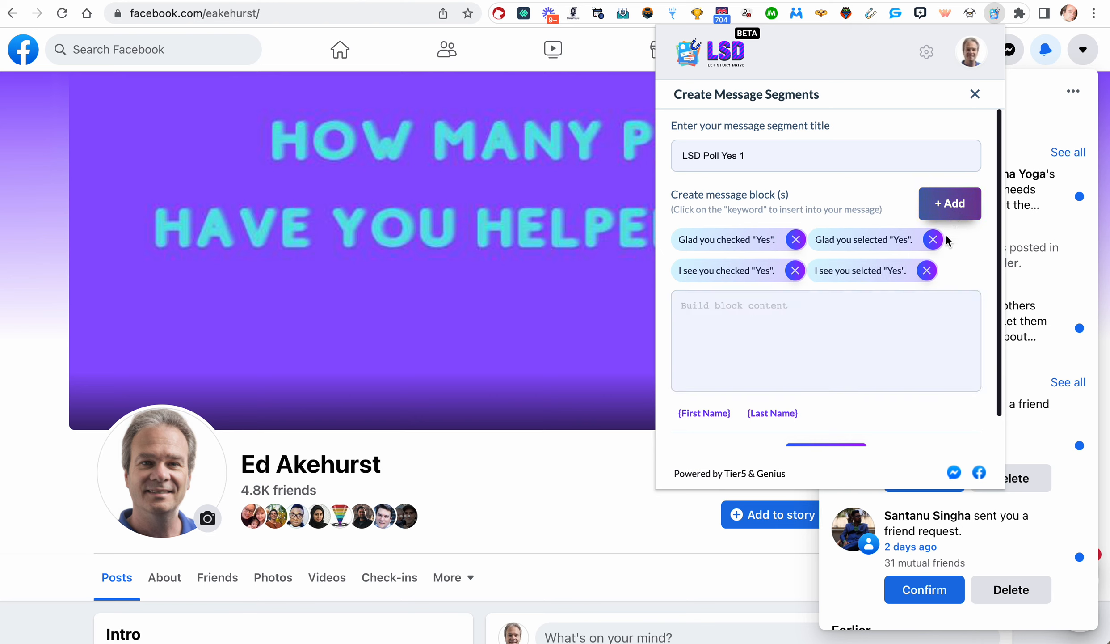
scroll(818, 422, "down", 1)
left_click(822, 421)
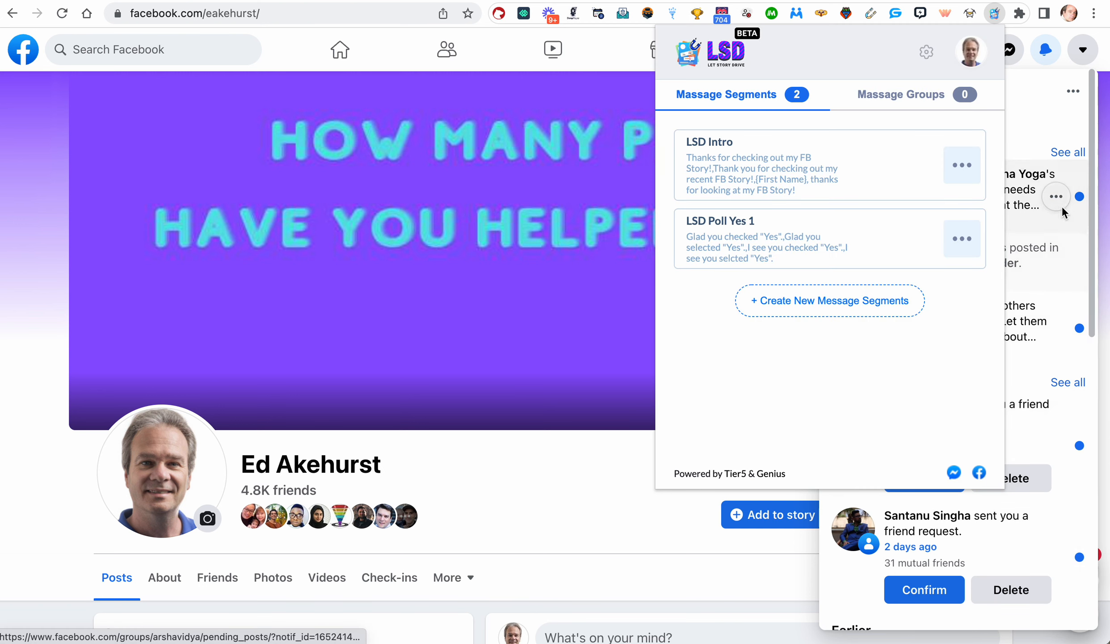
Close the Facebook notifications list and reopen the LSD extension's message segments.
left_click(1055, 45)
left_click(1055, 44)
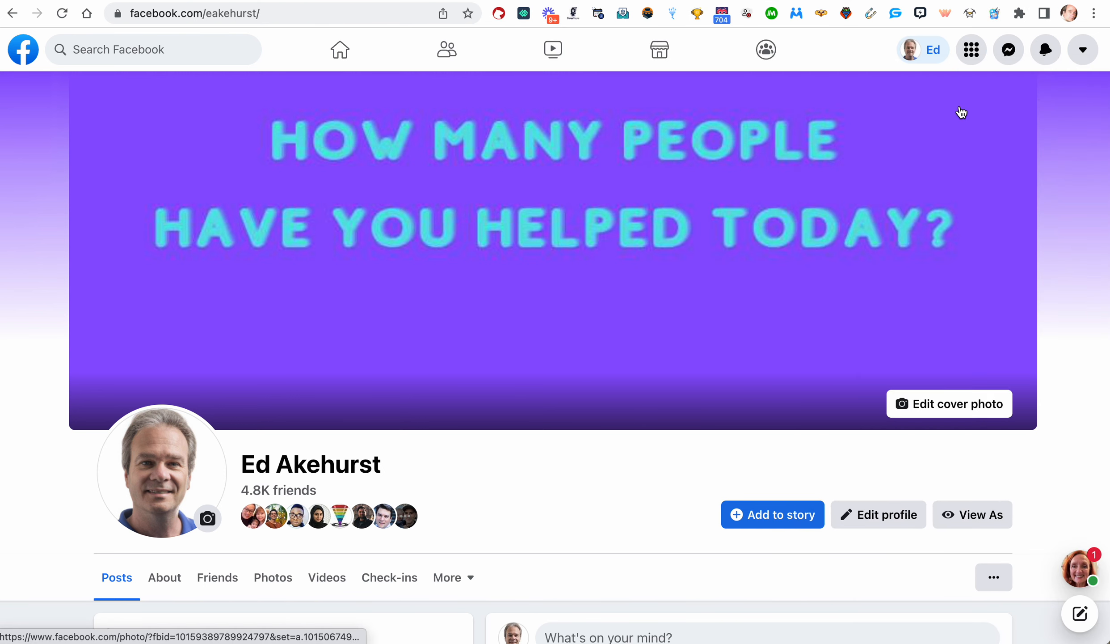
left_click(995, 14)
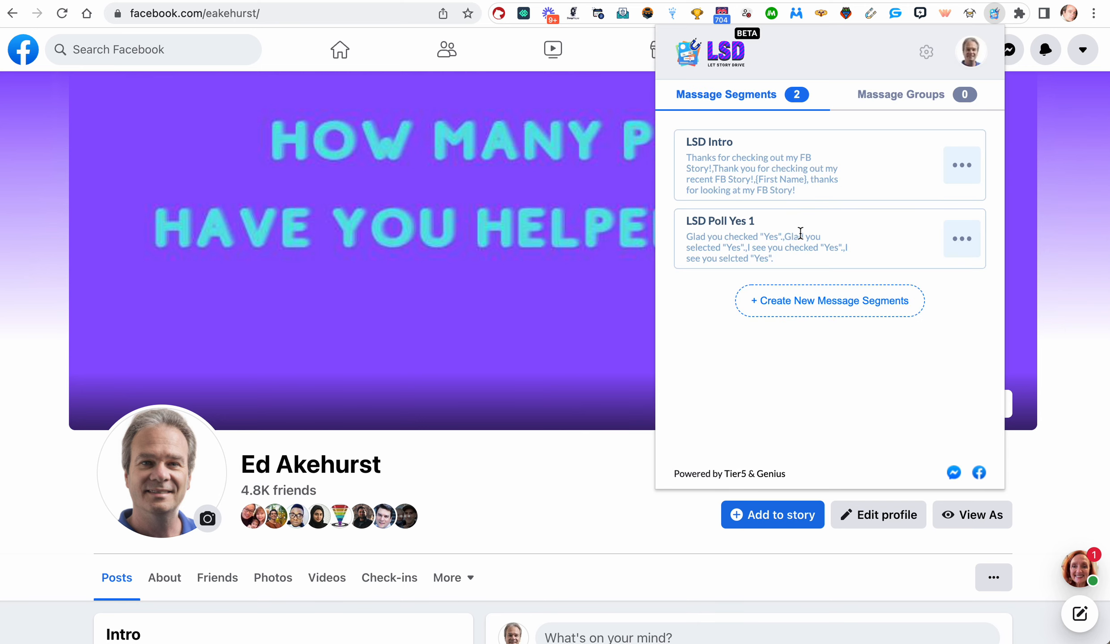
Start a new message segment, write "LSD Poll Yes 2" as block content and copy it into the segment title.
left_click(825, 299)
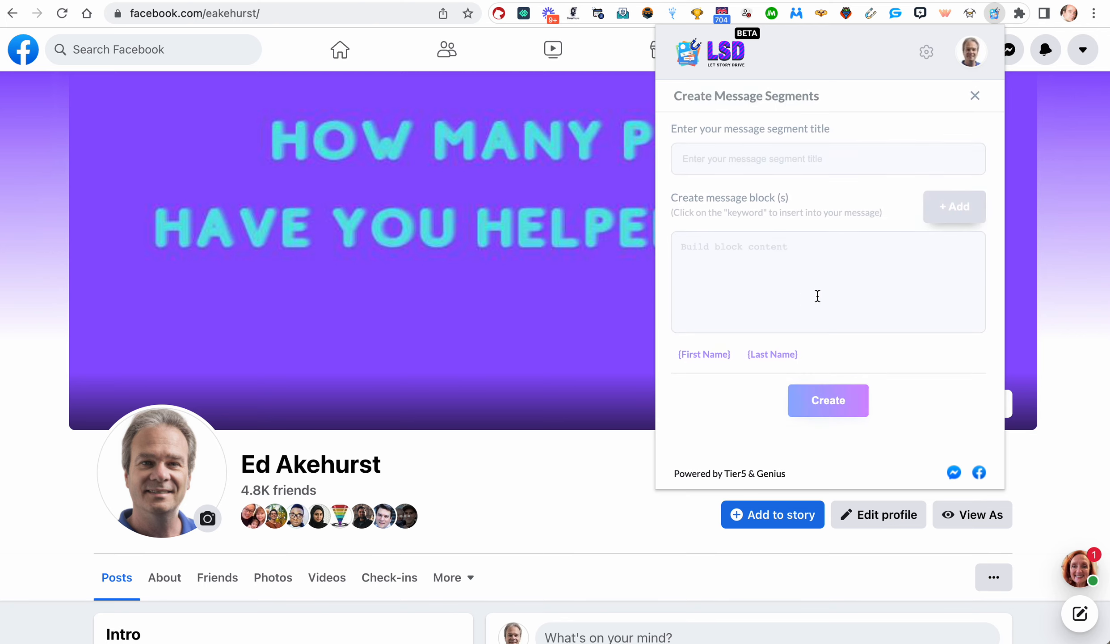
left_click(683, 246)
type("LSD ")
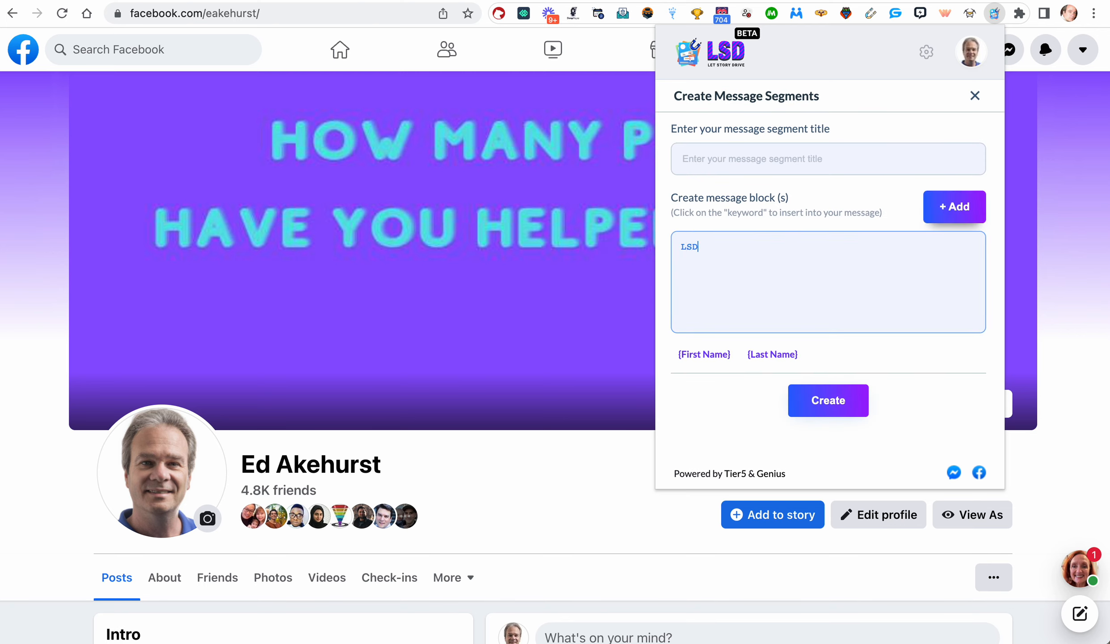
type("Poll Yes 2")
left_click_drag(769, 248, 660, 248)
key("ctrl+c")
left_click(769, 158)
key("ctrl+v")
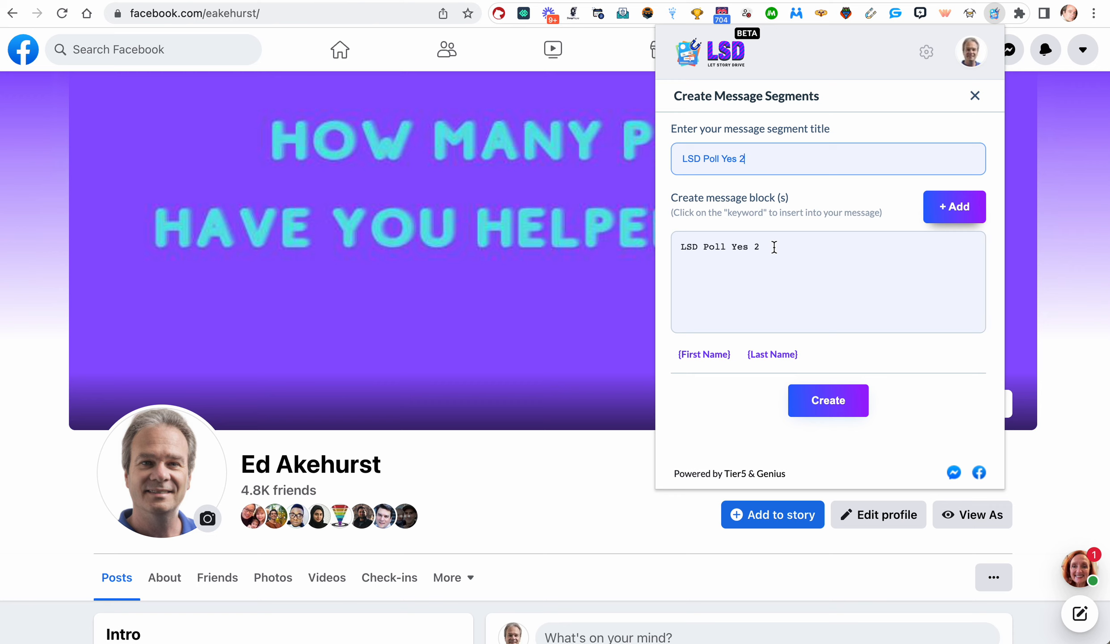
Replace the block content with "If you'd like more info, let me know.", copy it and add it as a message block.
left_click_drag(788, 247, 652, 246)
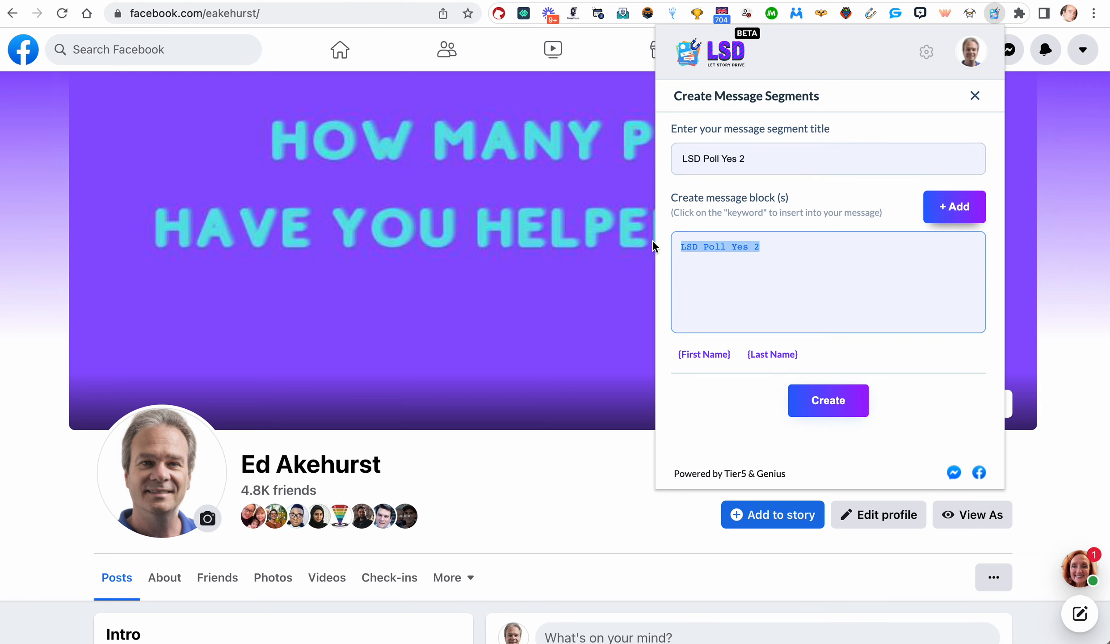
key("BackSpace")
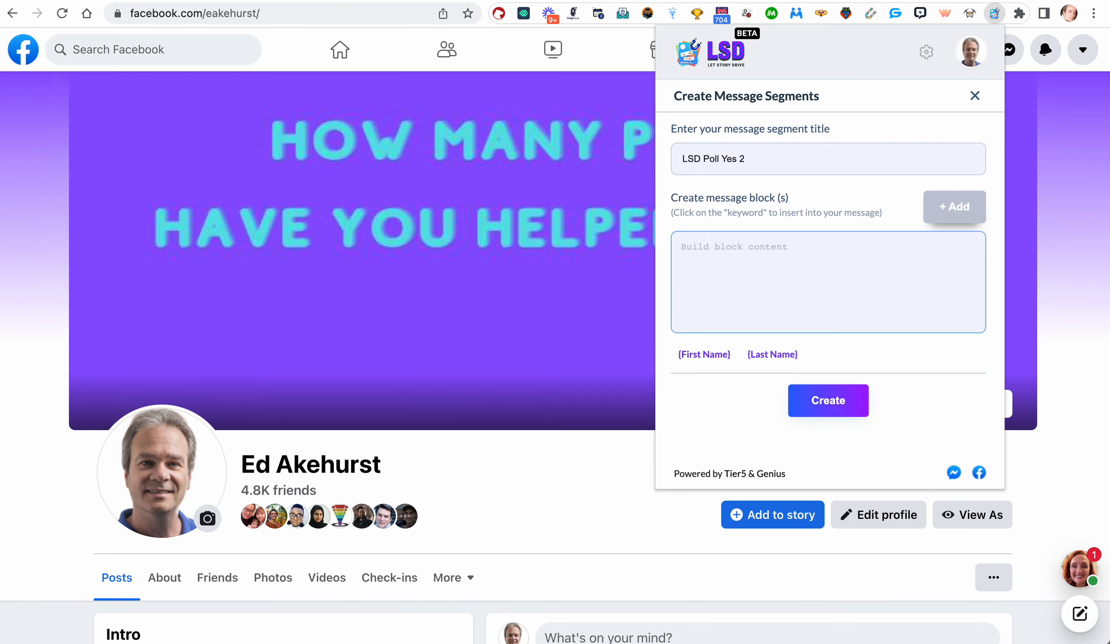
type("If ")
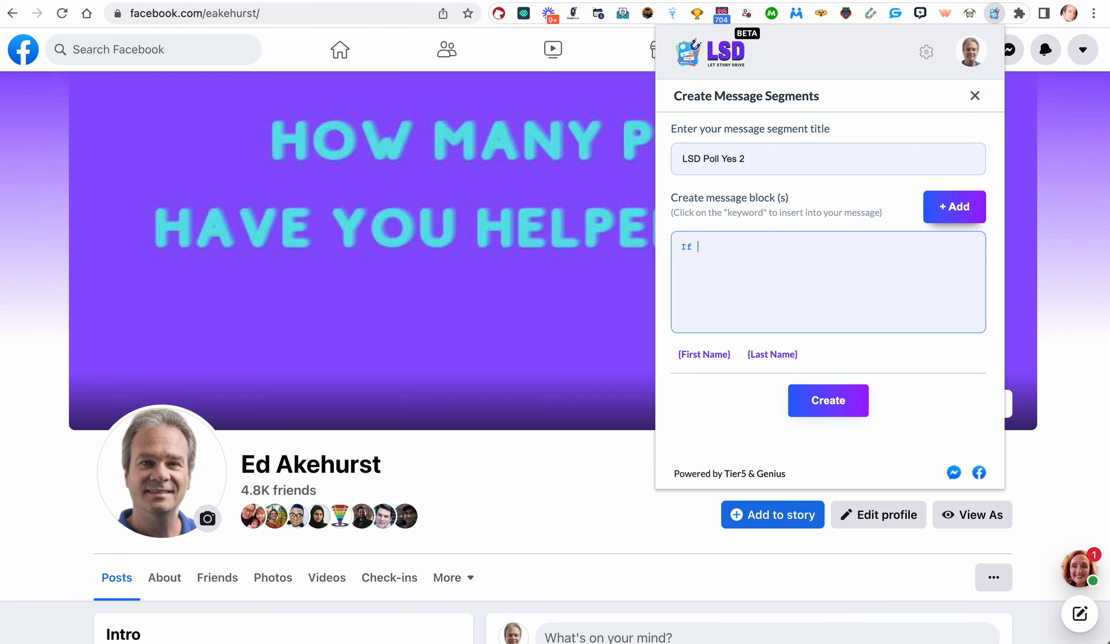
type("you'd like more info, let me know.")
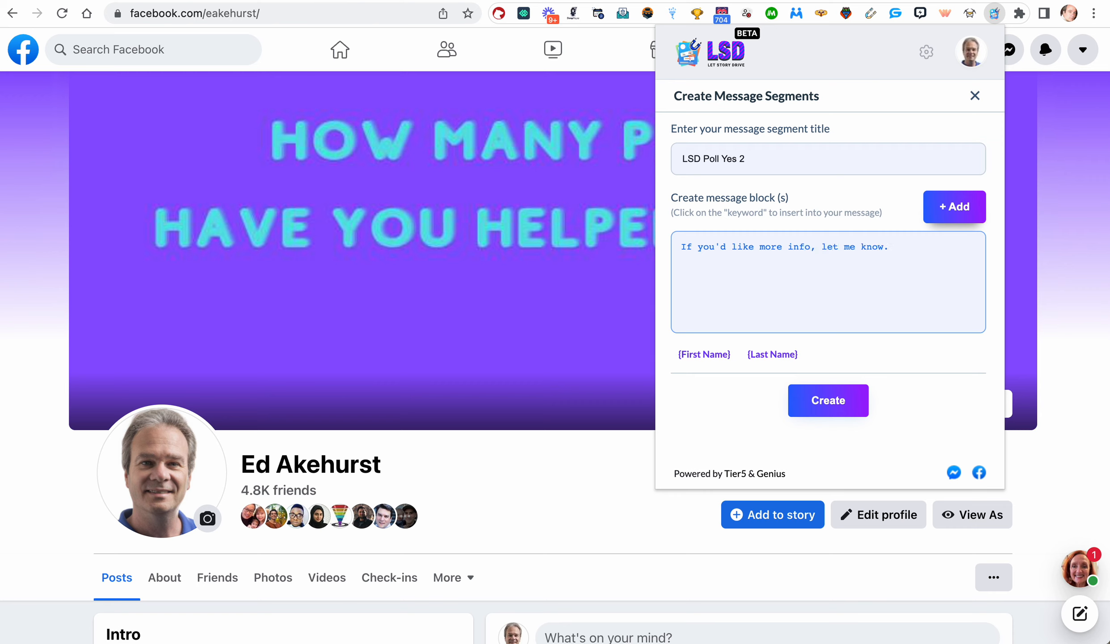
left_click_drag(924, 251, 676, 248)
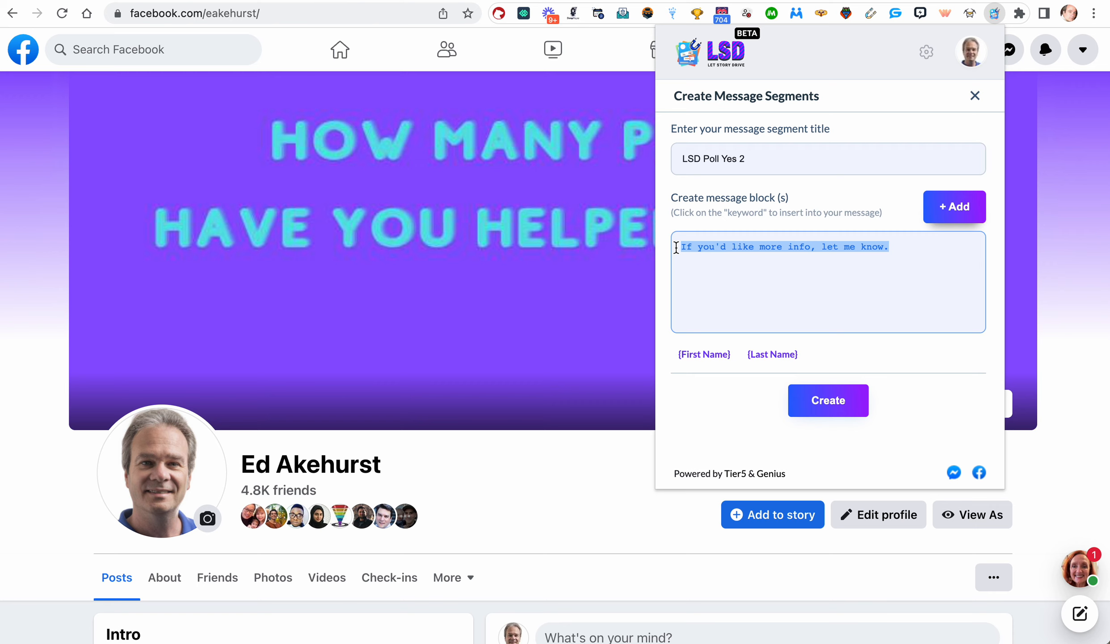
left_click(954, 207)
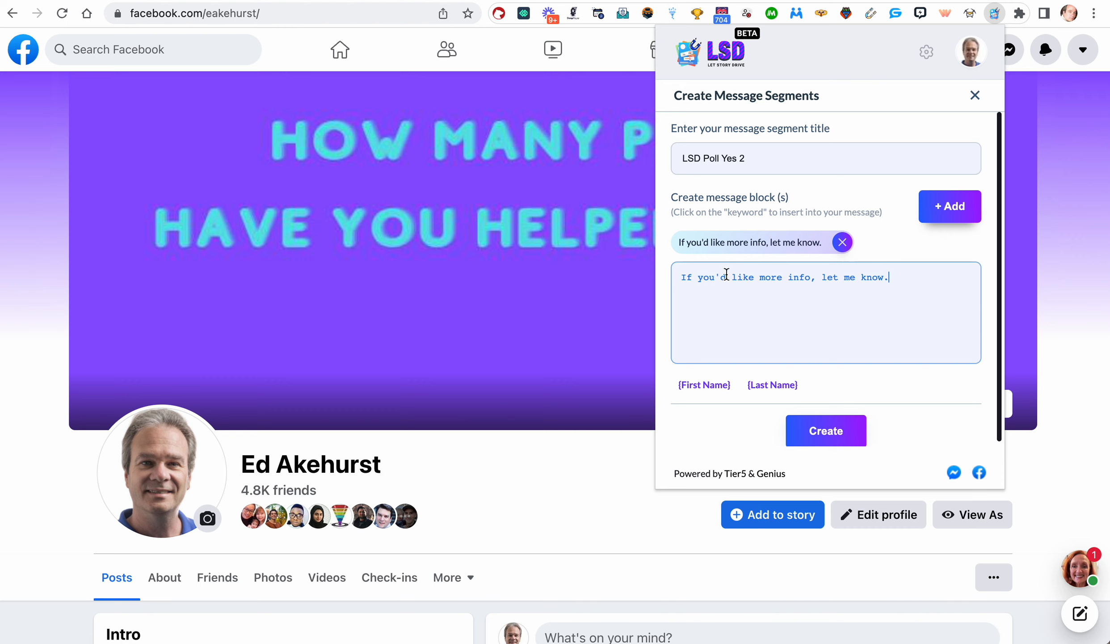
Reword the copied text to read: If you're not already using our LSD software, and would like more info, let me know.
left_click_drag(812, 278, 718, 279)
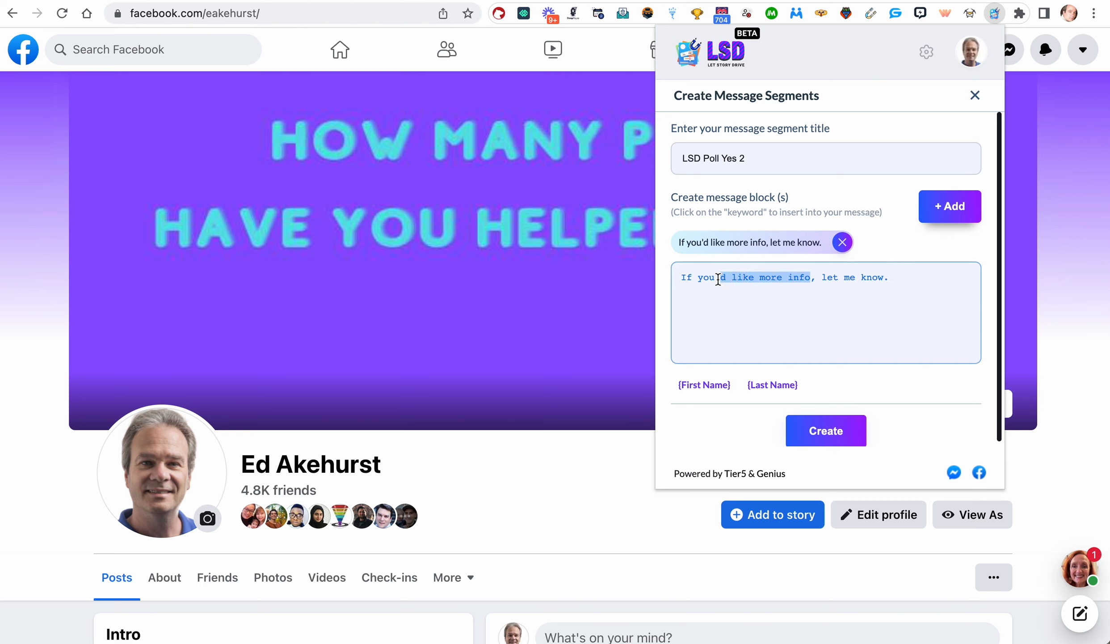
left_click(720, 277)
type("re not alre")
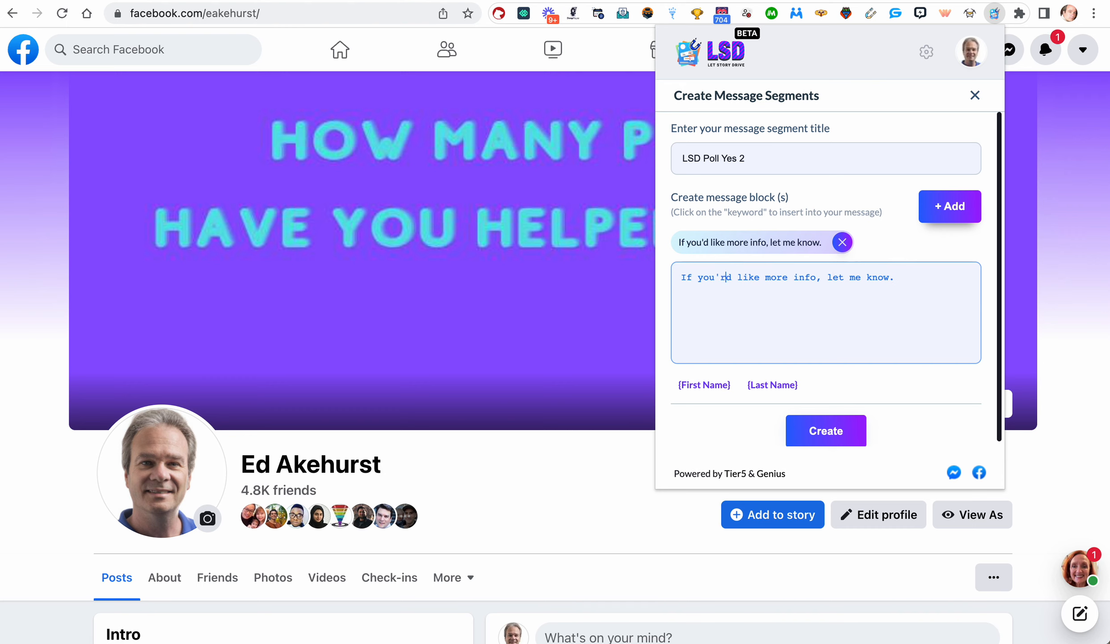
type("ady using our I")
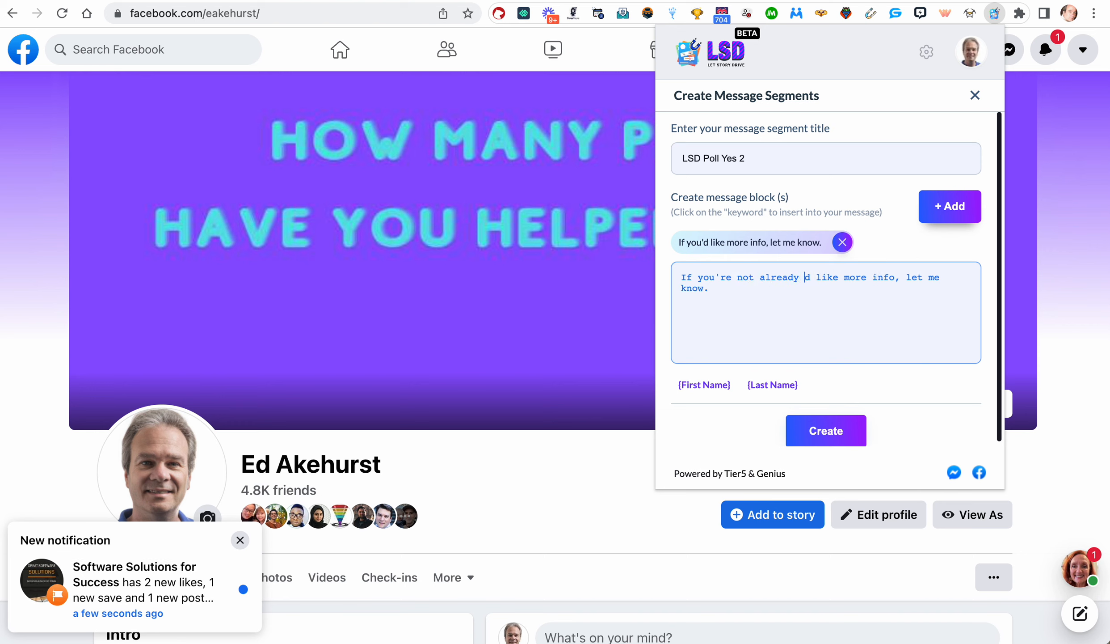
type("SD software")
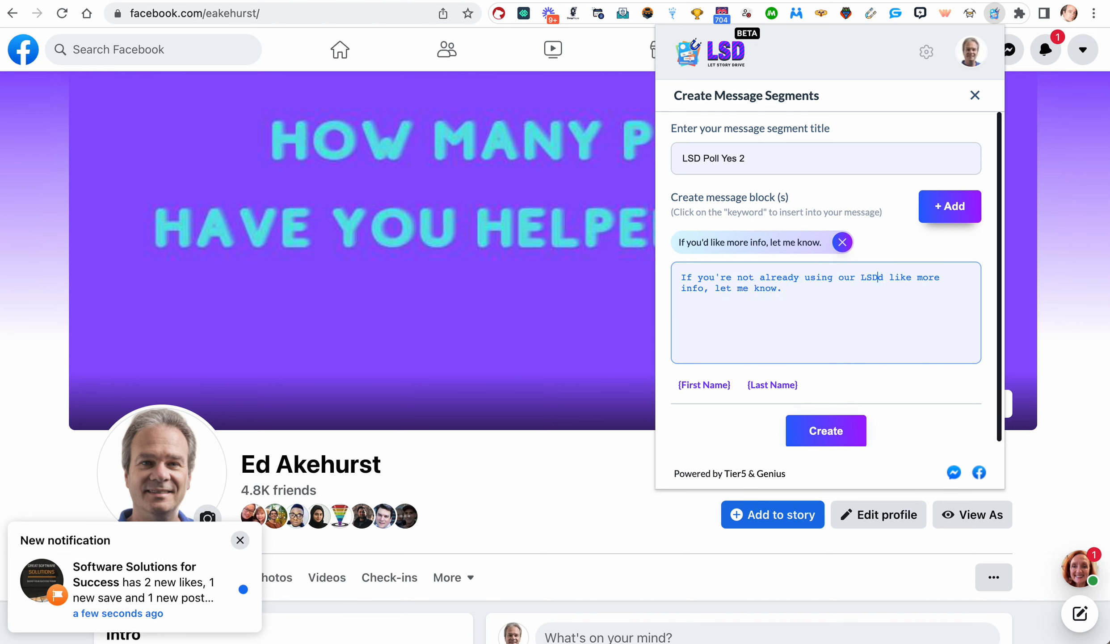
type(", and")
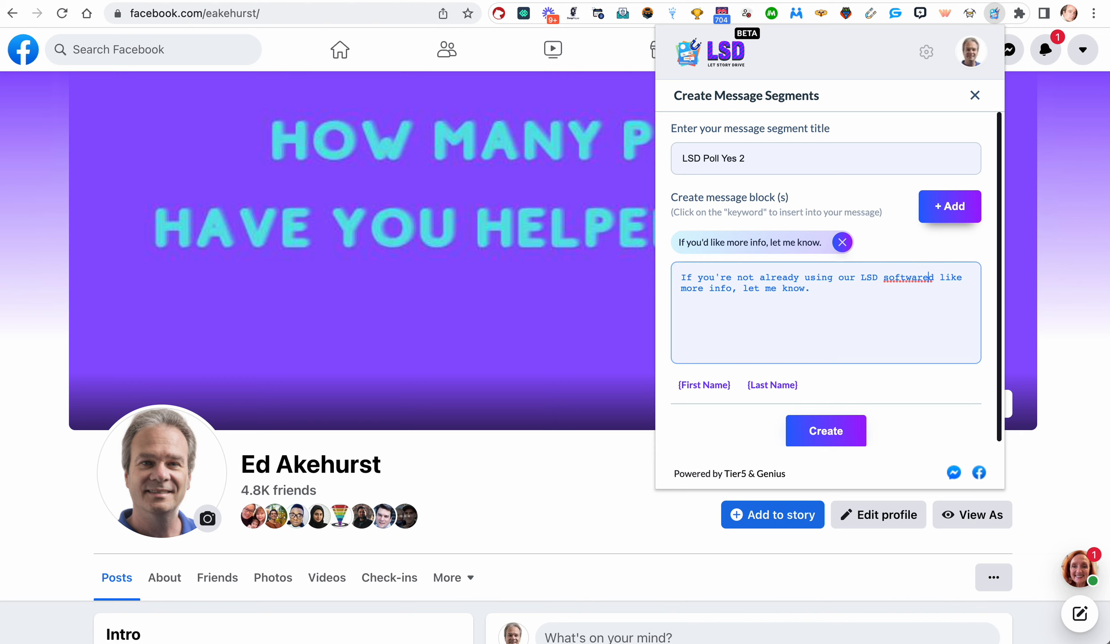
type(" wopul")
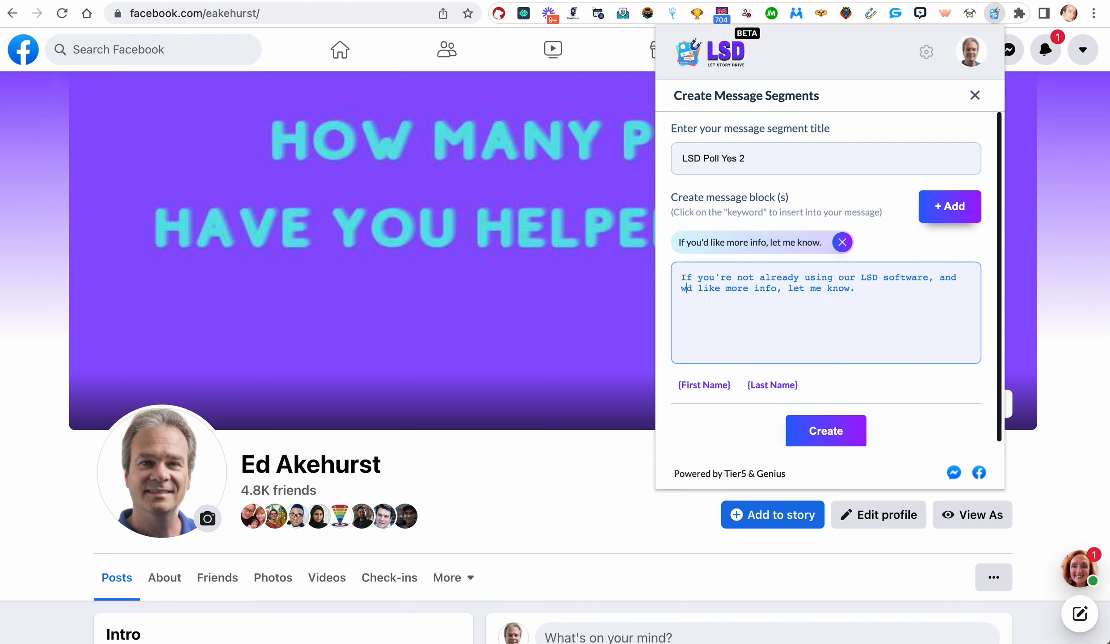
key("BackSpace")
key("BackSpace")
key("BackSpace")
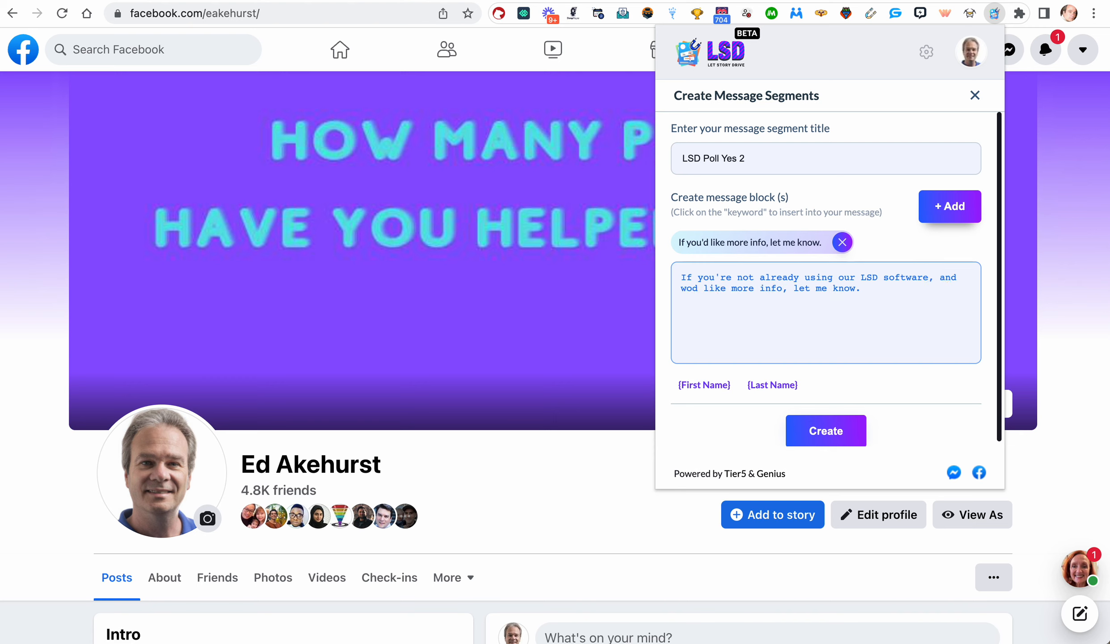
type("ul")
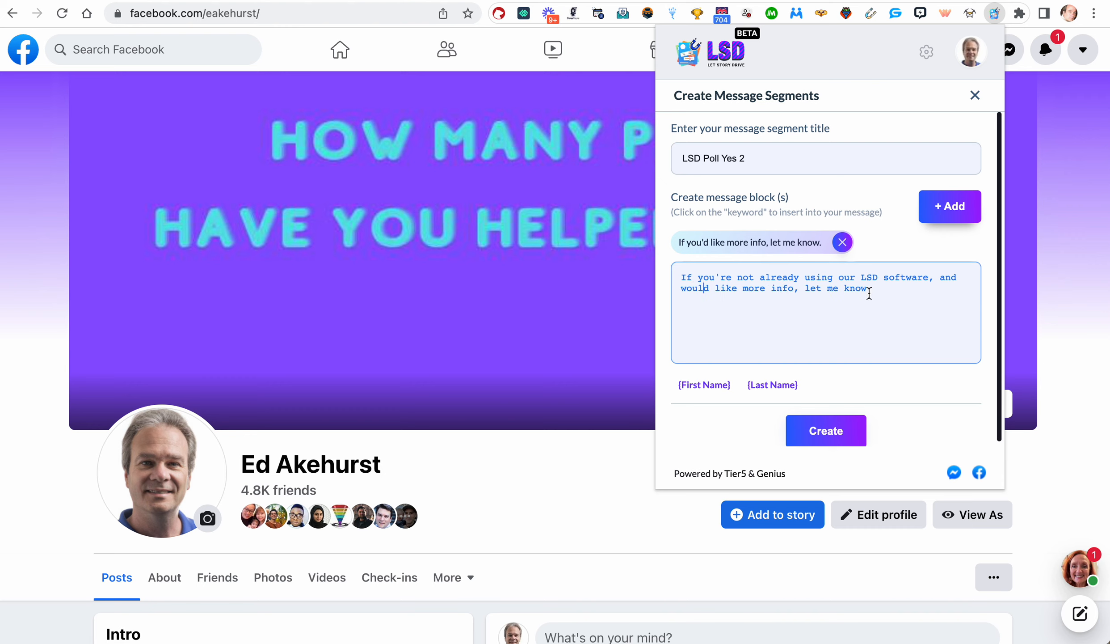
Change "more" to "some" in the block text, add it as the second message block and create the segment.
double_click(757, 289)
type("some")
left_click_drag(877, 290, 622, 256)
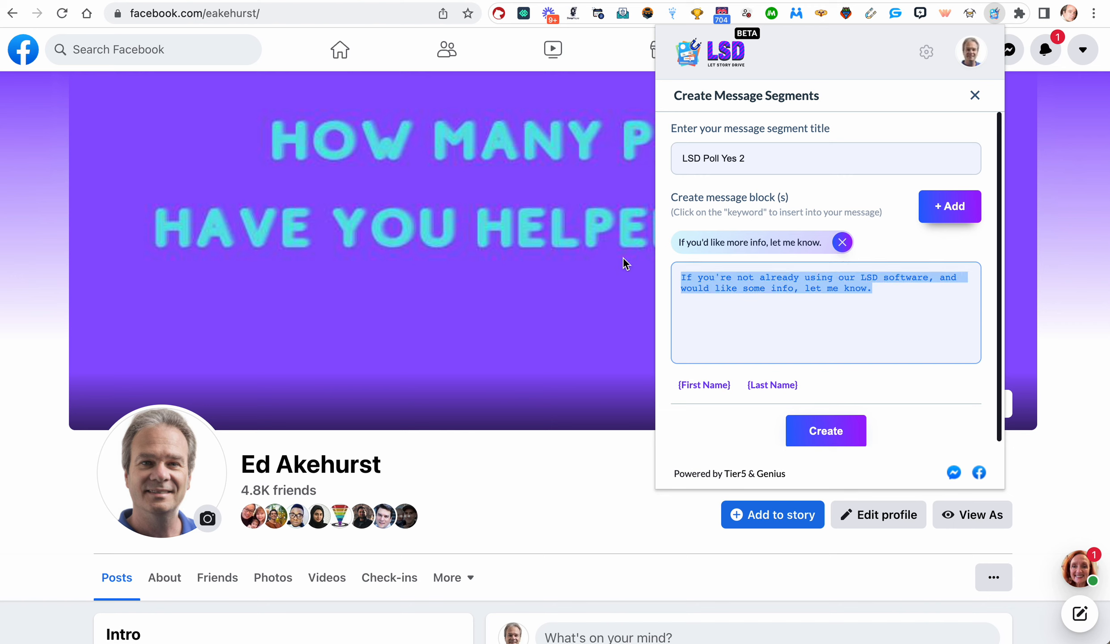
left_click(943, 210)
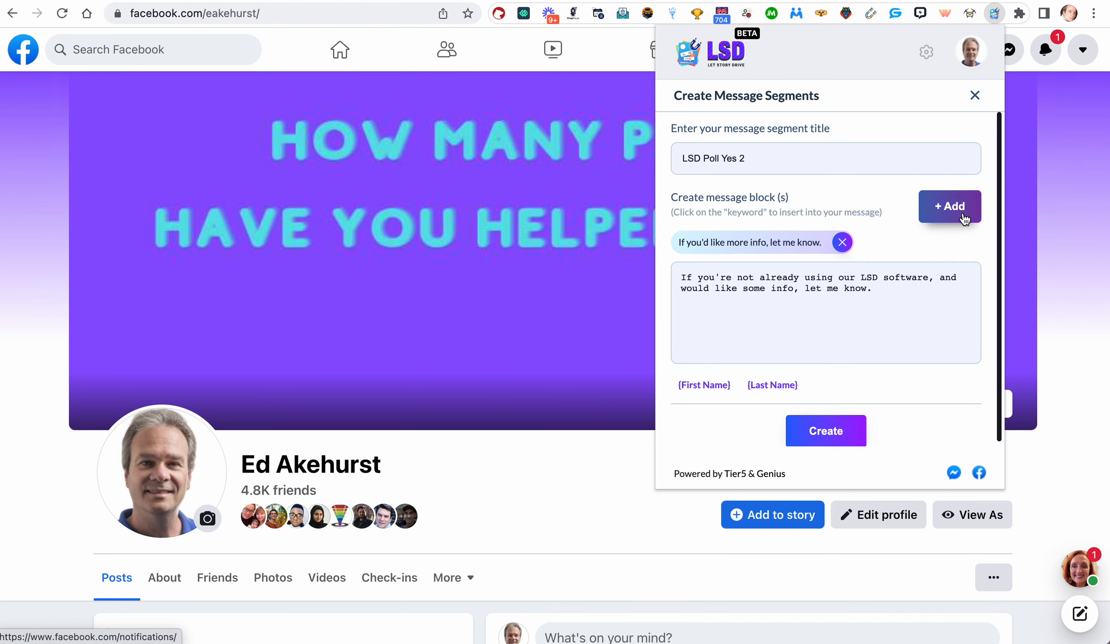
scroll(828, 380, "down", 1)
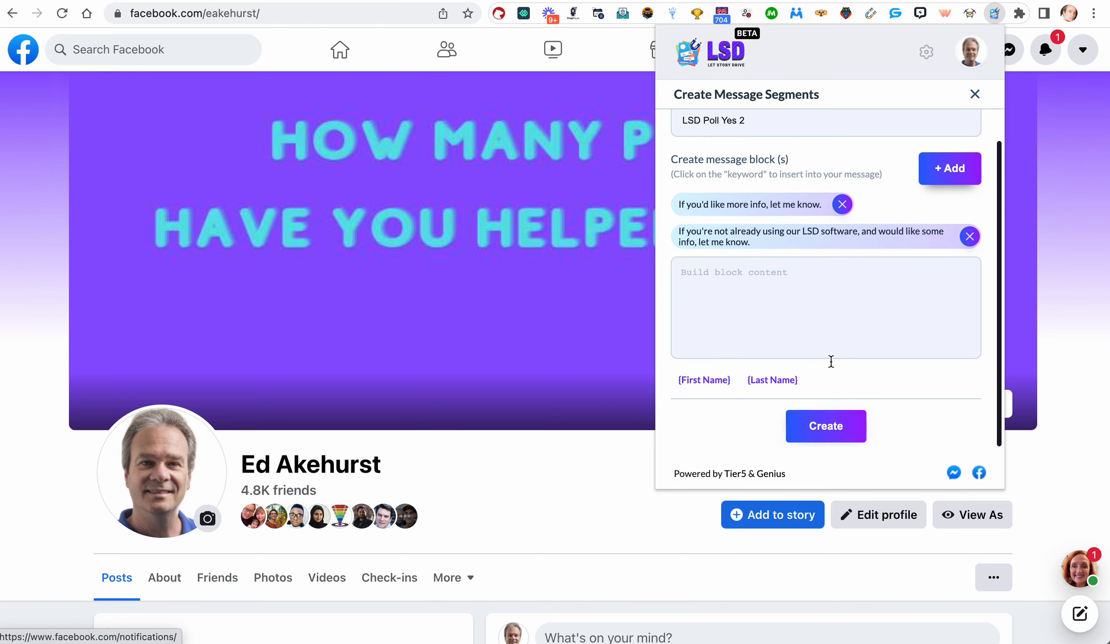
left_click(825, 436)
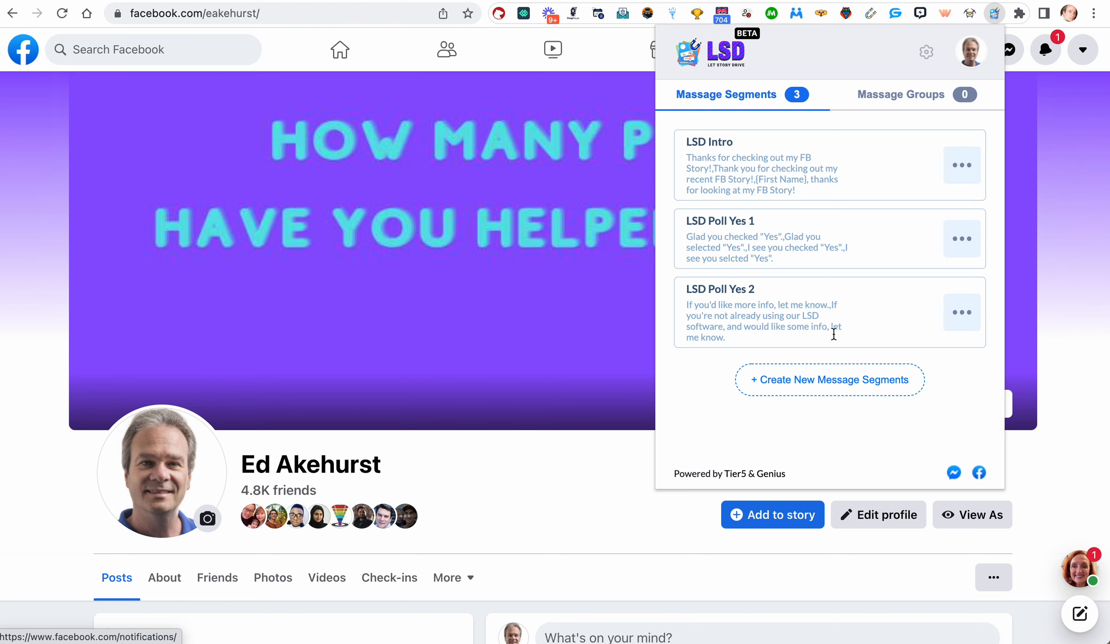
Start a new message segment titled "LSD No 1".
left_click(823, 379)
left_click(761, 160)
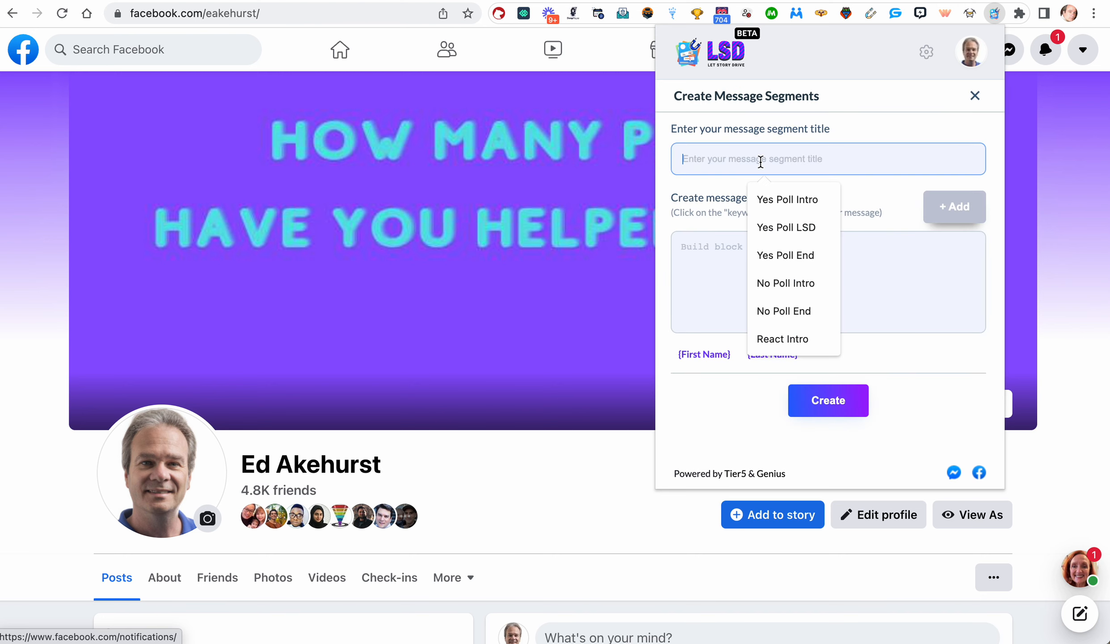
type("LSD No")
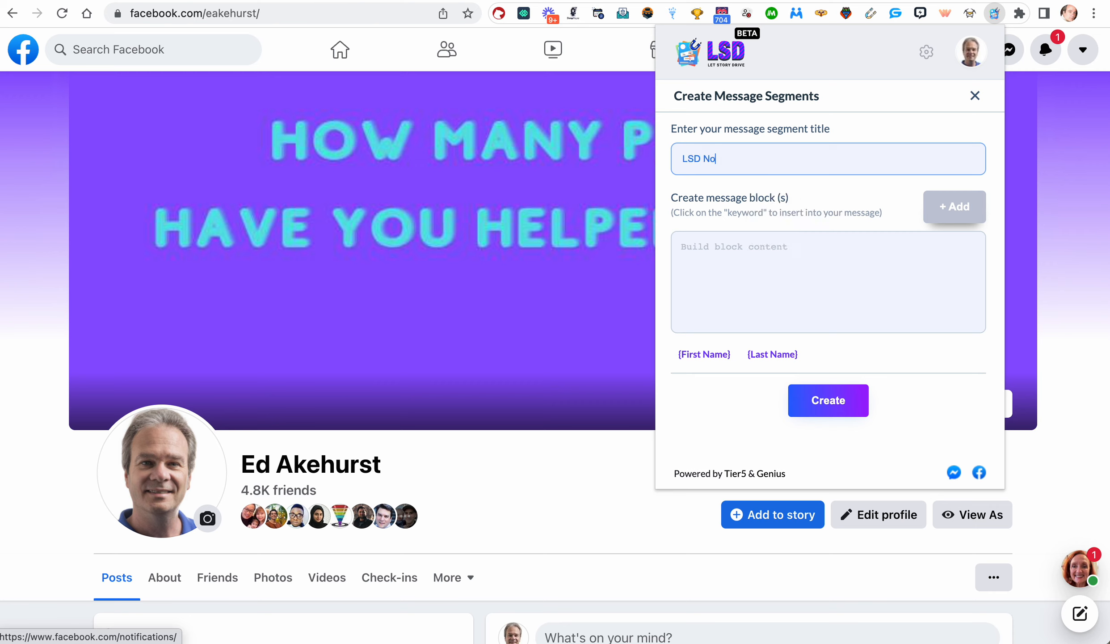
type(" 1")
Write the block text: I see you selected "no". Copy it and add it as the first message block.
left_click(778, 260)
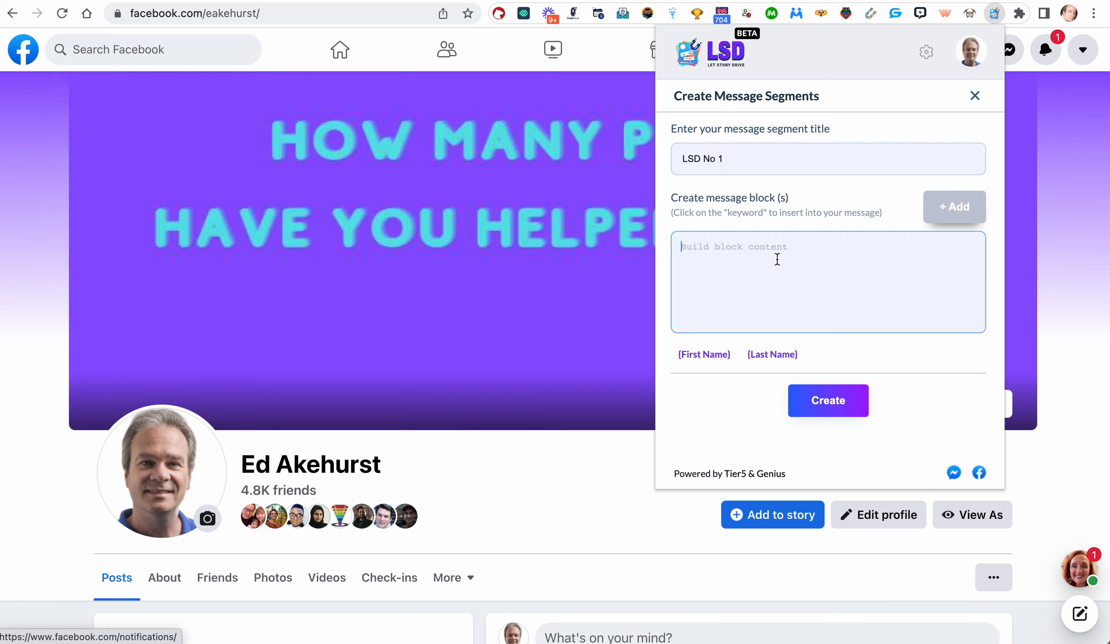
type("I see yuo select")
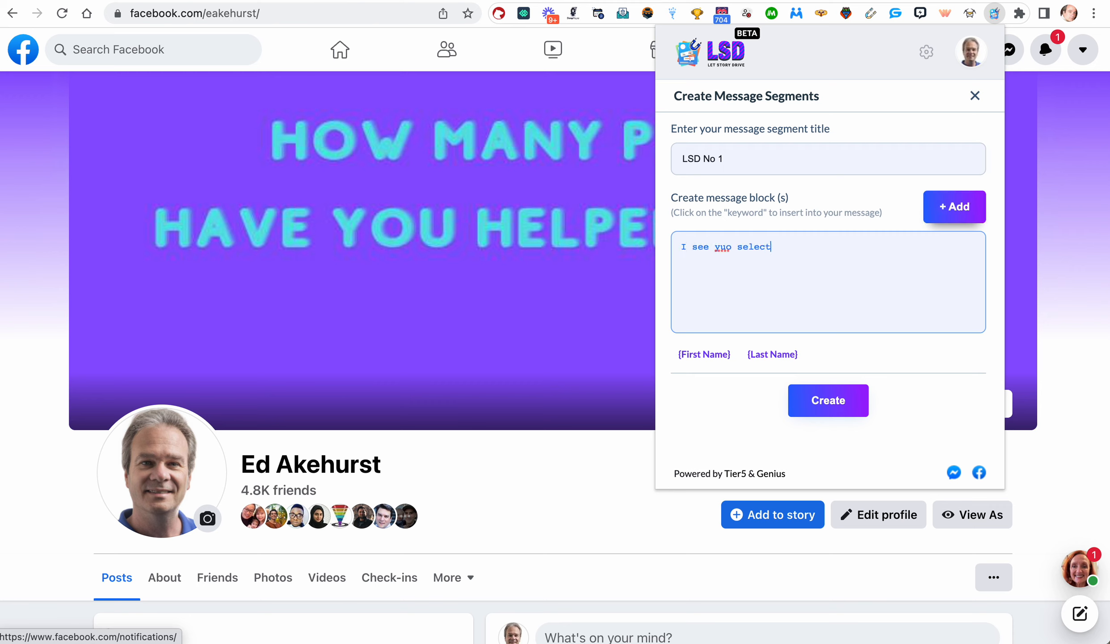
type("ed \"no\".")
left_click_drag(824, 246, 680, 247)
key("Right")
key("shift+Left")
double_click(722, 250)
type("you")
left_click_drag(738, 248, 822, 245)
left_click(951, 207)
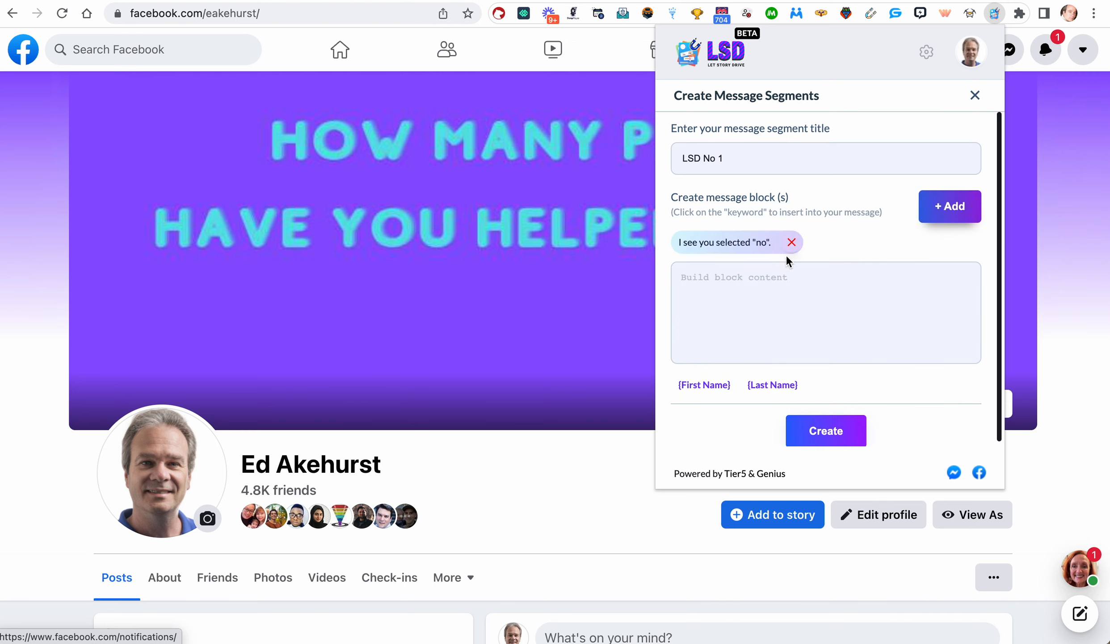
Reuse the copied text to add a second message block reading: I see you checked "no". Create the segment.
double_click(760, 277)
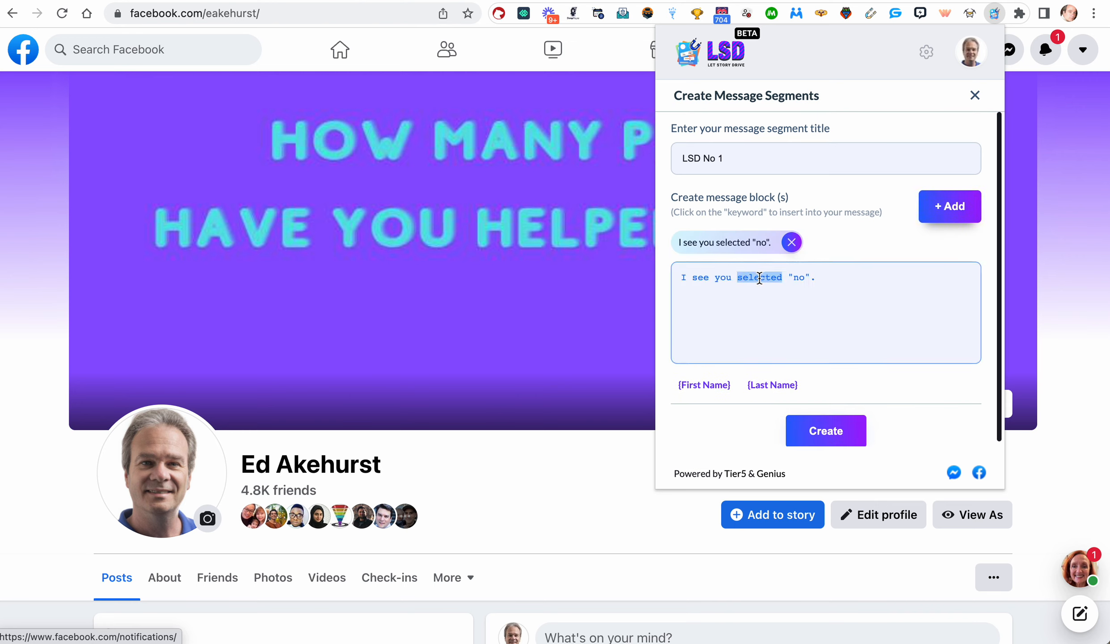
type("checked")
left_click(943, 207)
left_click(829, 440)
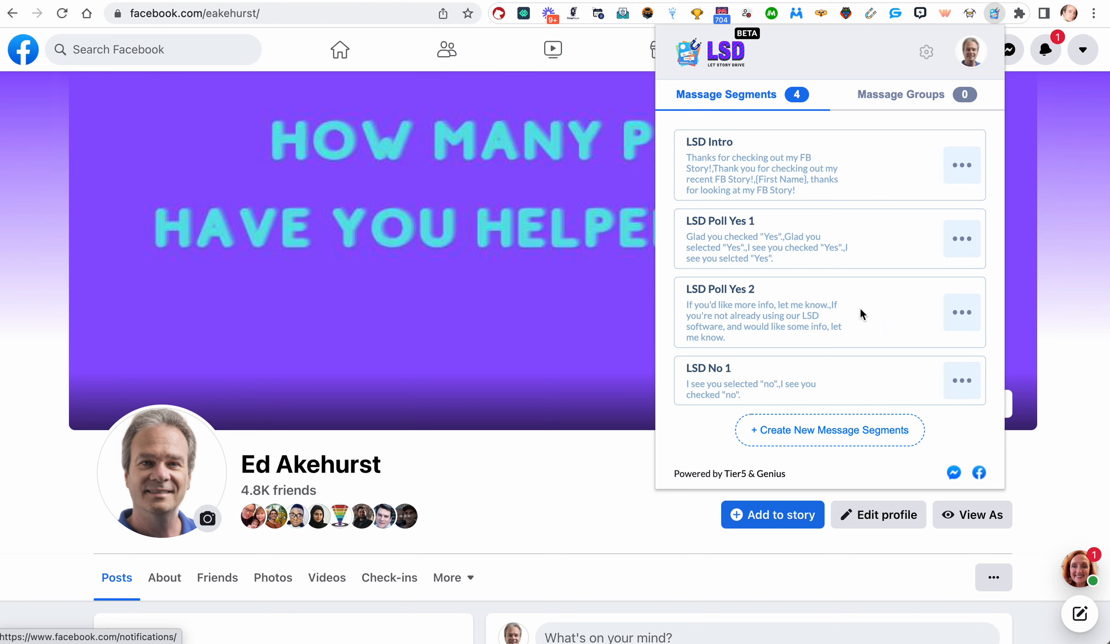
Start another message segment titled "LSD No 2".
left_click(844, 444)
left_click(791, 155)
type("L")
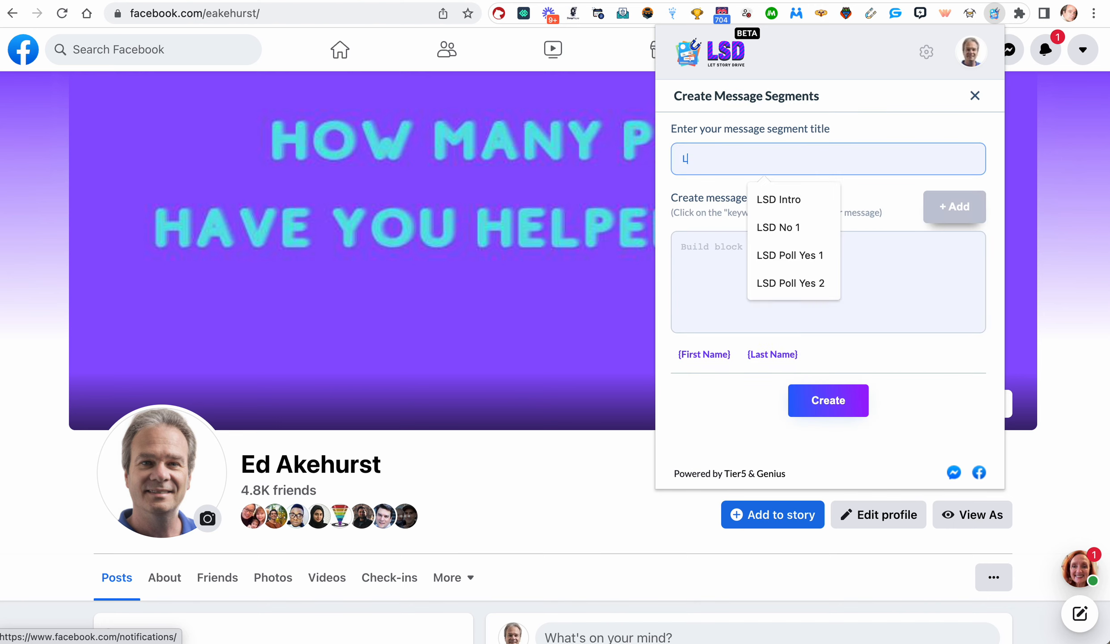
type("SD No 2")
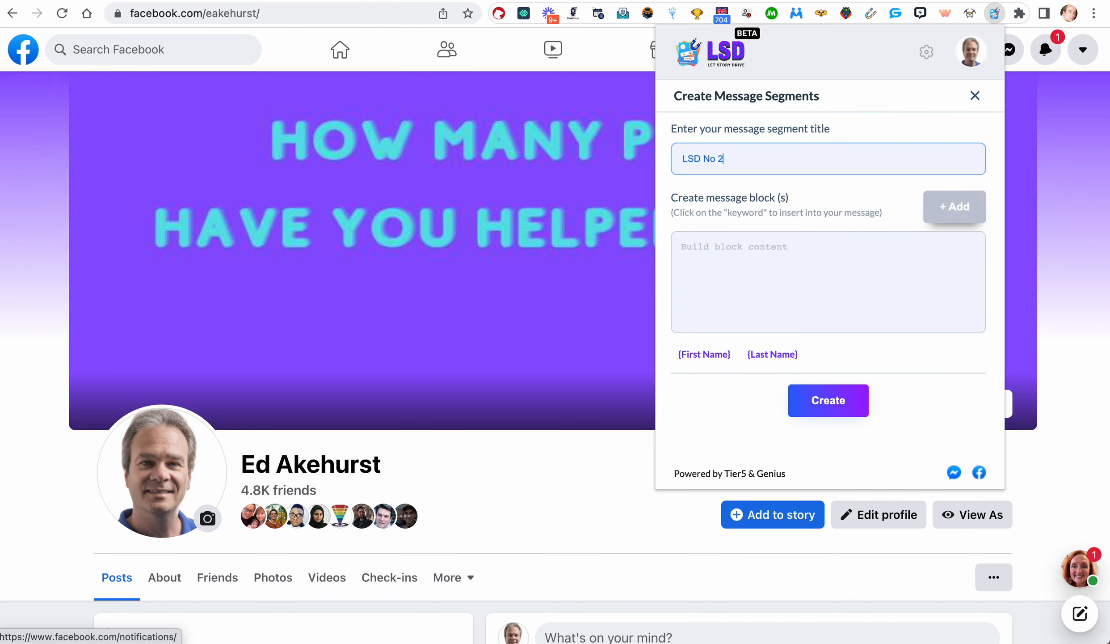
Write "If you'd like some info, let me know." as block content, copy it and add it as the first message block.
left_click(785, 258)
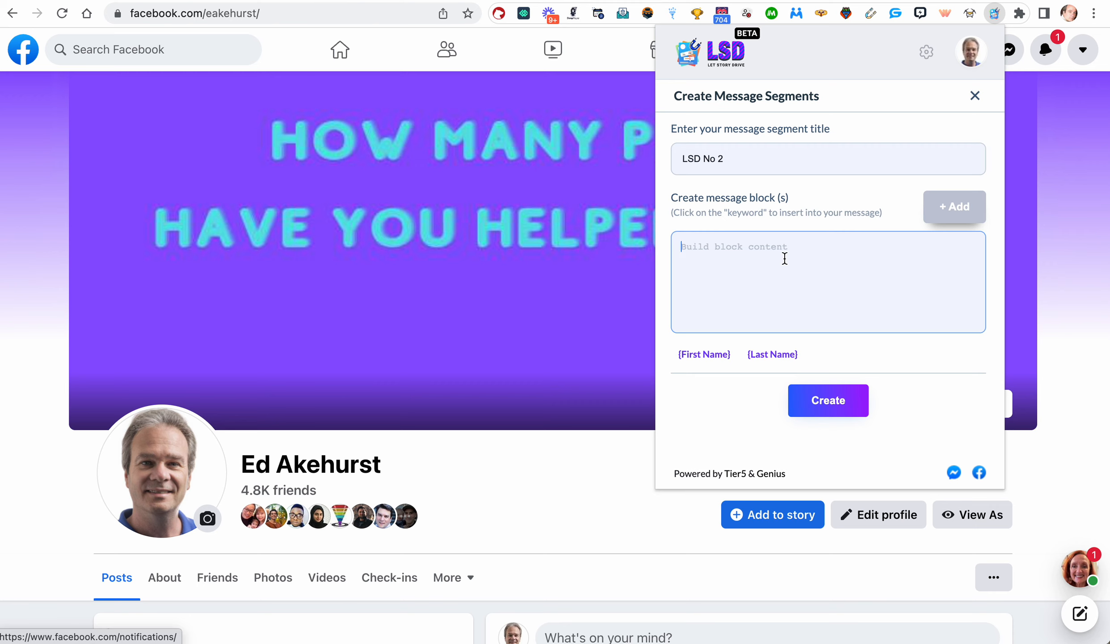
type("If you'd")
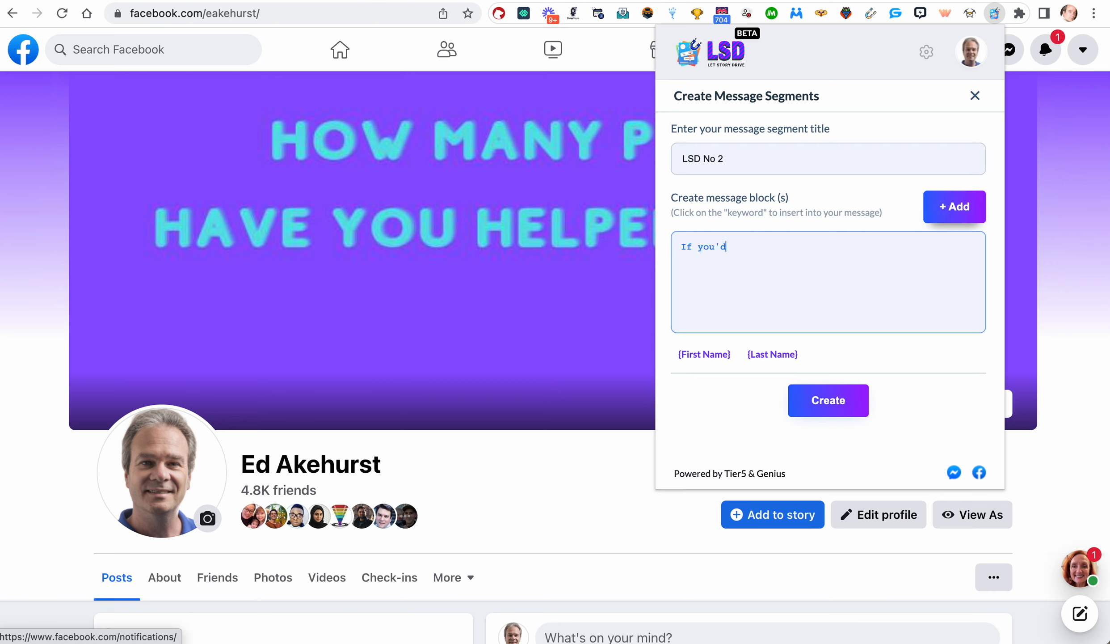
type(" like some info, let me know.")
left_click_drag(892, 247, 681, 247)
key("ctrl+c")
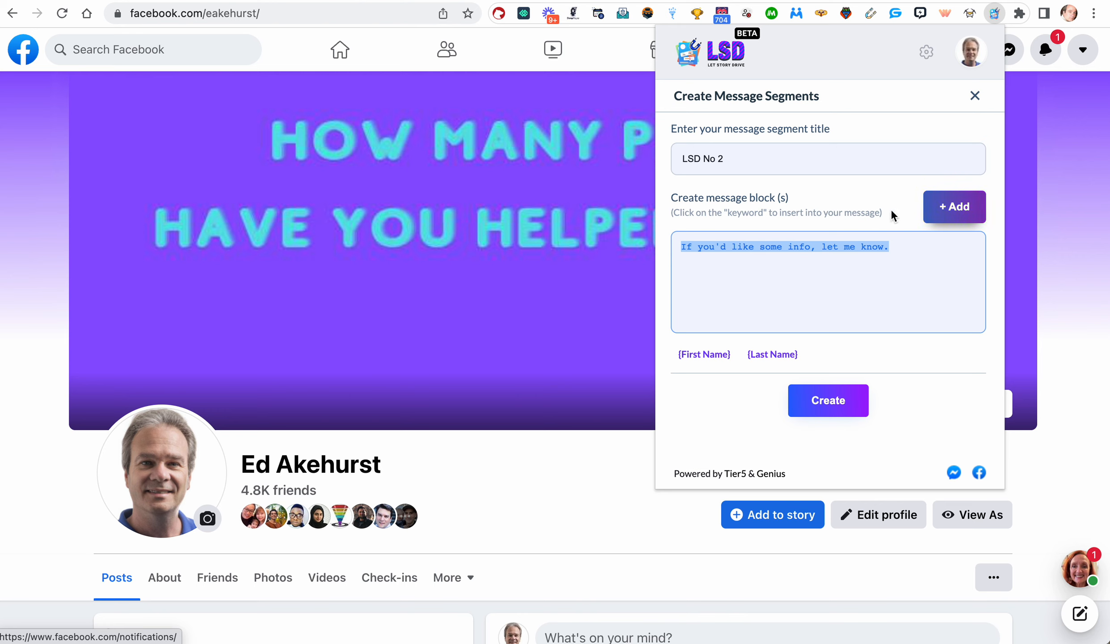
left_click(952, 206)
Reuse the copied text to add a second message block reading: If you want any info, let me know.
left_click(850, 290)
key("ctrl+v")
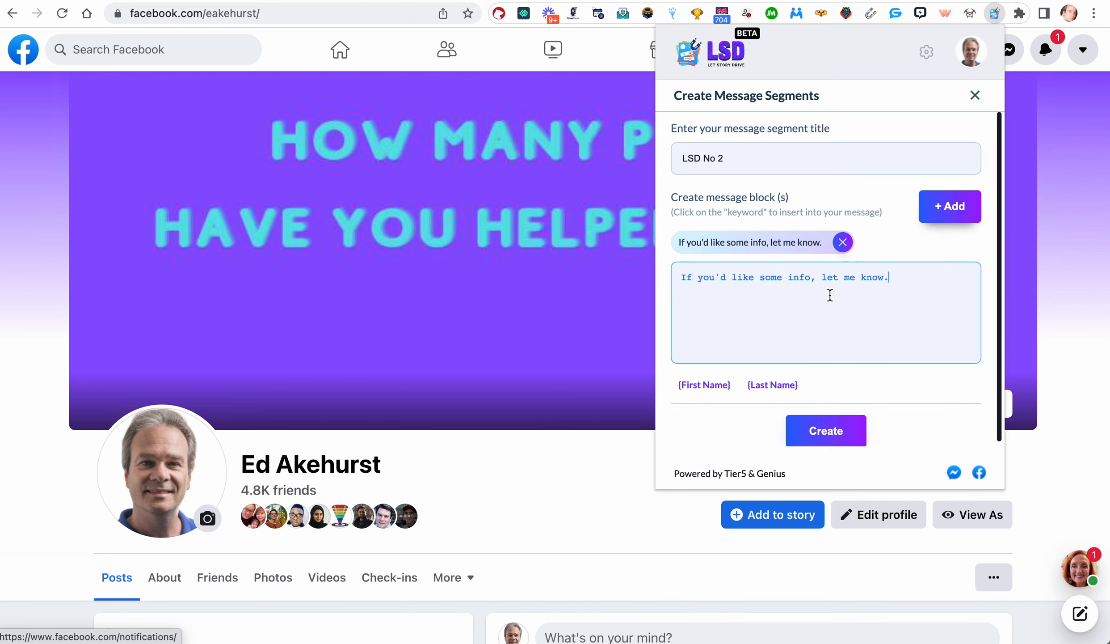
double_click(742, 277)
key("BackSpace")
key("BackSpace")
key("BackSpace")
key("BackSpace")
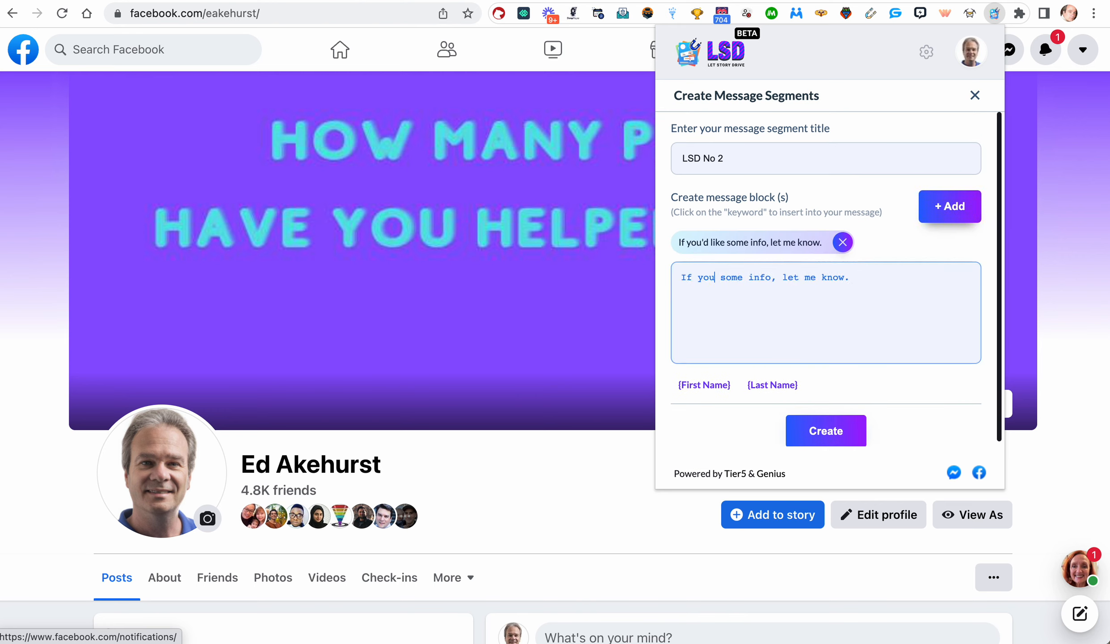
type("want")
key("BackSpace")
key("BackSpace")
key("BackSpace")
key("BackSpace")
type("any")
left_click(936, 219)
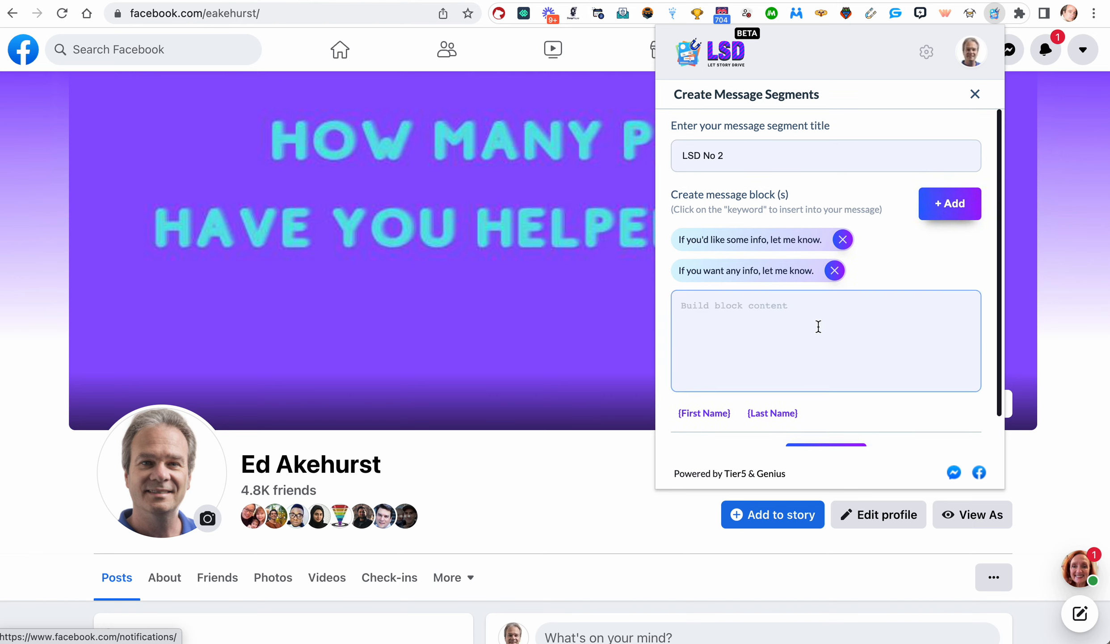
Reuse the copied text to add a third message block reading "Let me know if you have any quesitons." and create the segment.
key("super+v")
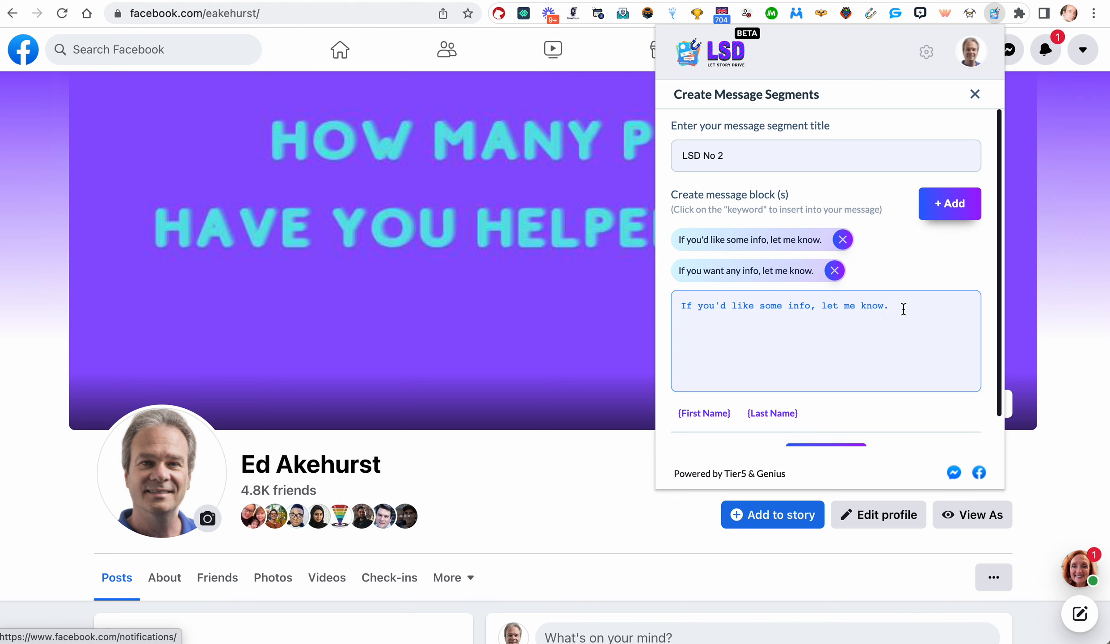
left_click_drag(828, 308, 649, 304)
key("BackSpace")
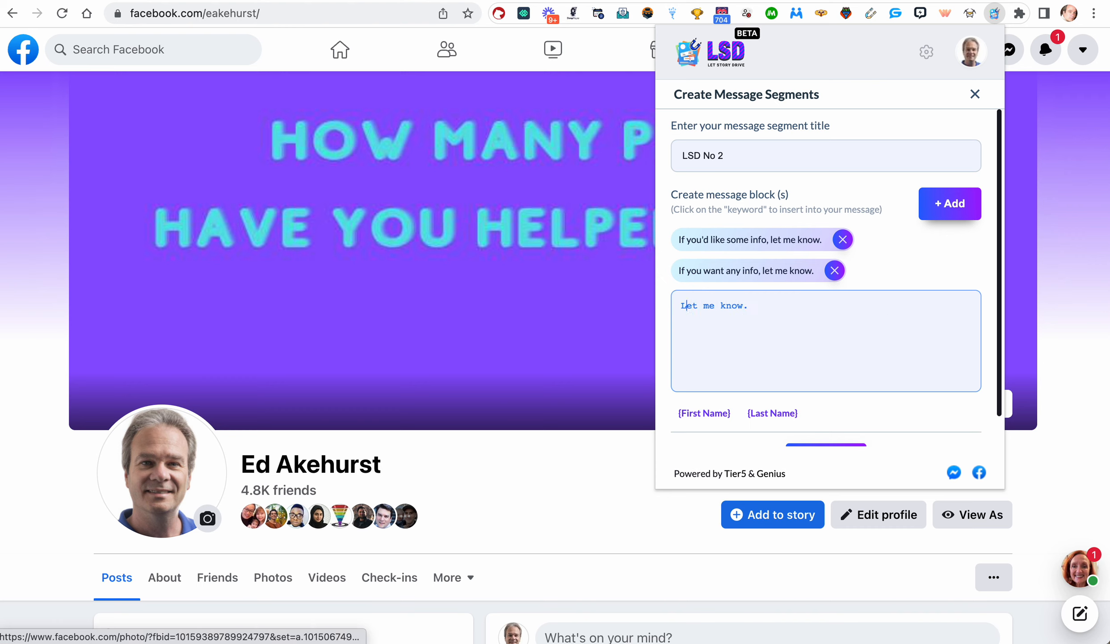
left_click(745, 305)
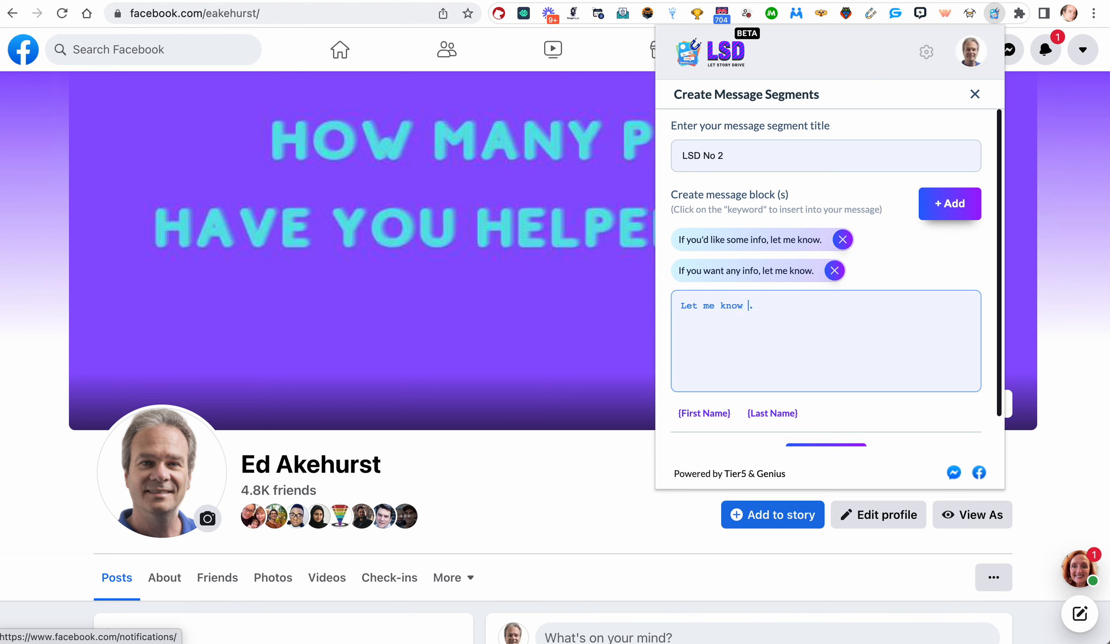
type("if you have any quesitons")
left_click(943, 203)
scroll(827, 389, "down", 2)
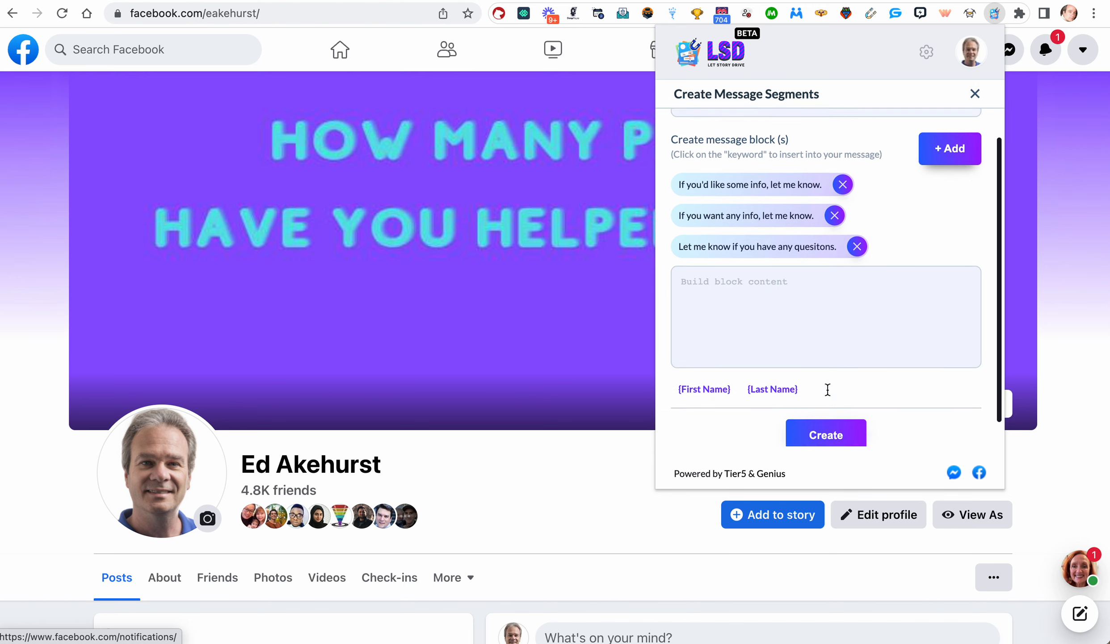
left_click(831, 437)
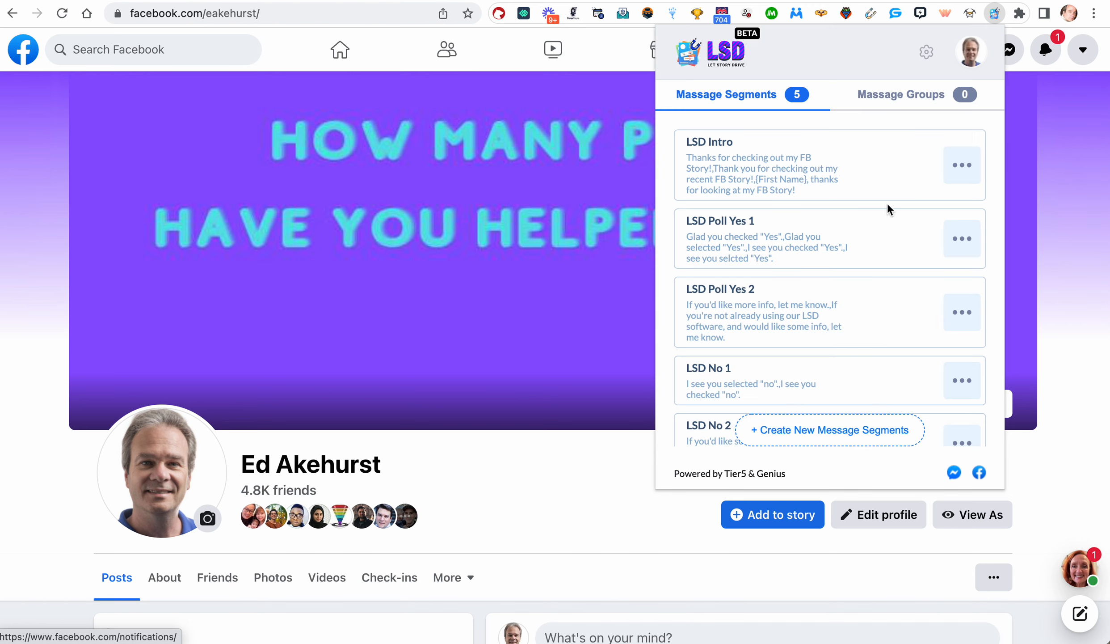
Start a new message group titled "LSD Yes" and insert the LSD Intro segment into its message set.
left_click(916, 103)
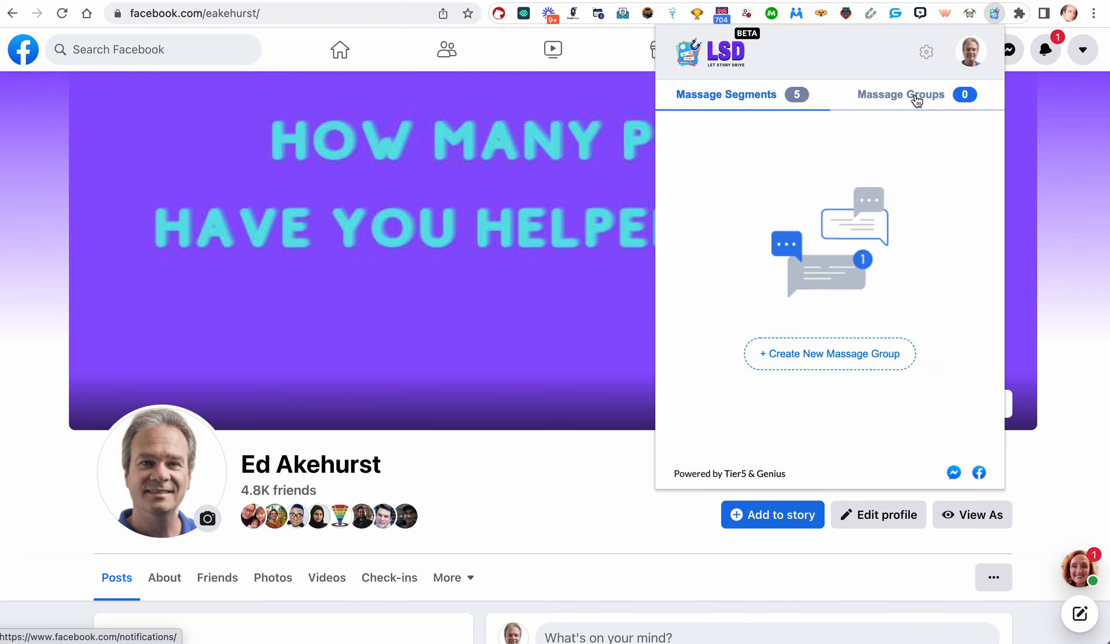
left_click(813, 359)
left_click(732, 158)
type("LSD")
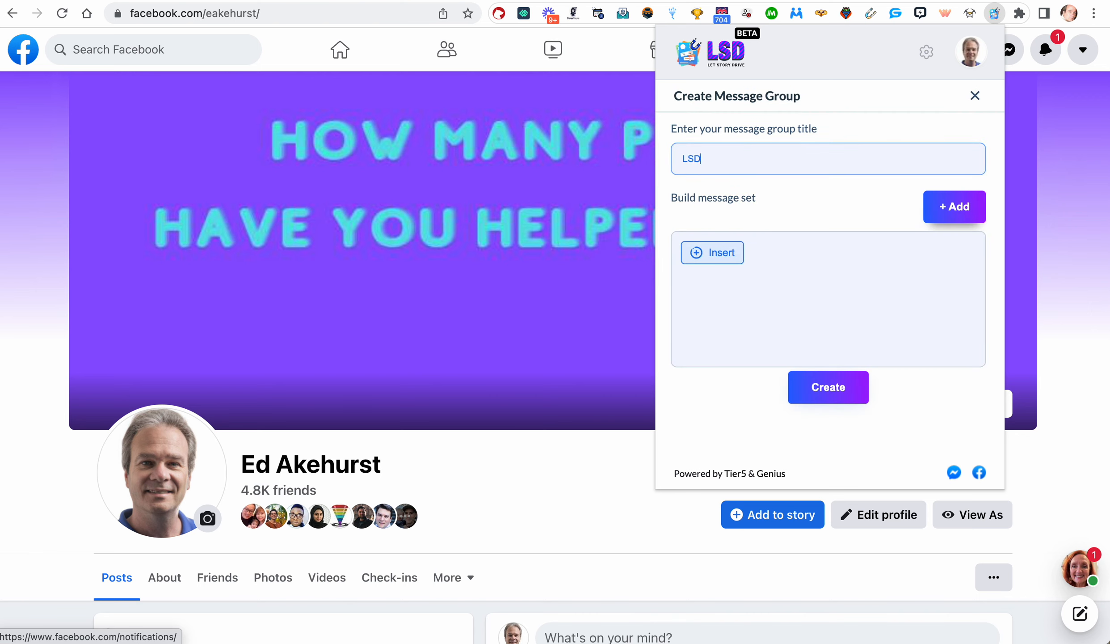
type(" Yes")
left_click(745, 252)
left_click(822, 256)
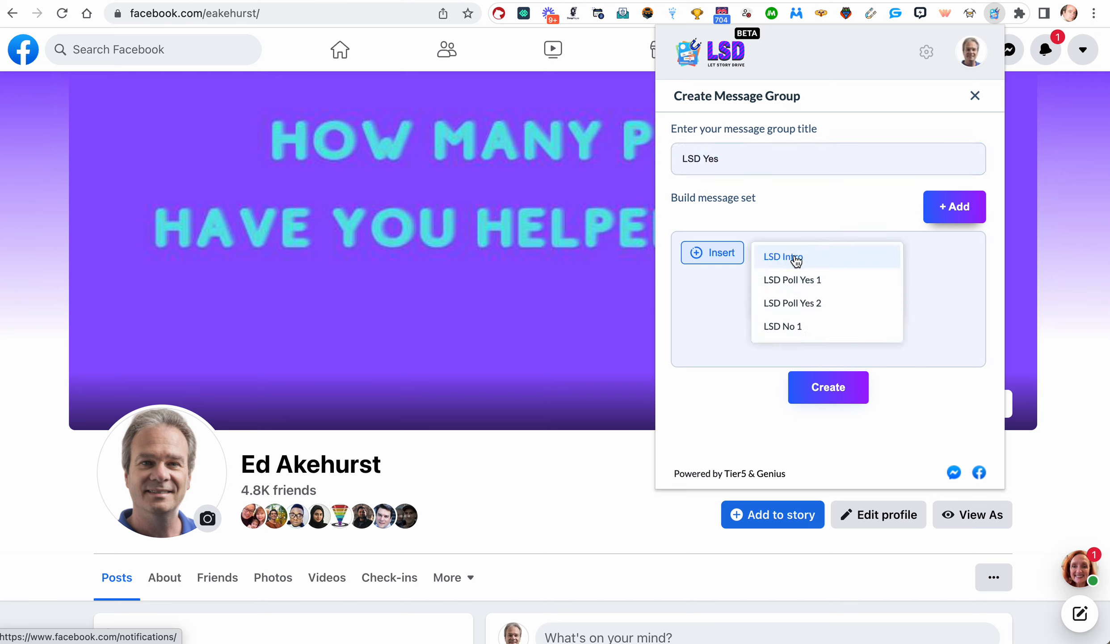
left_click(810, 257)
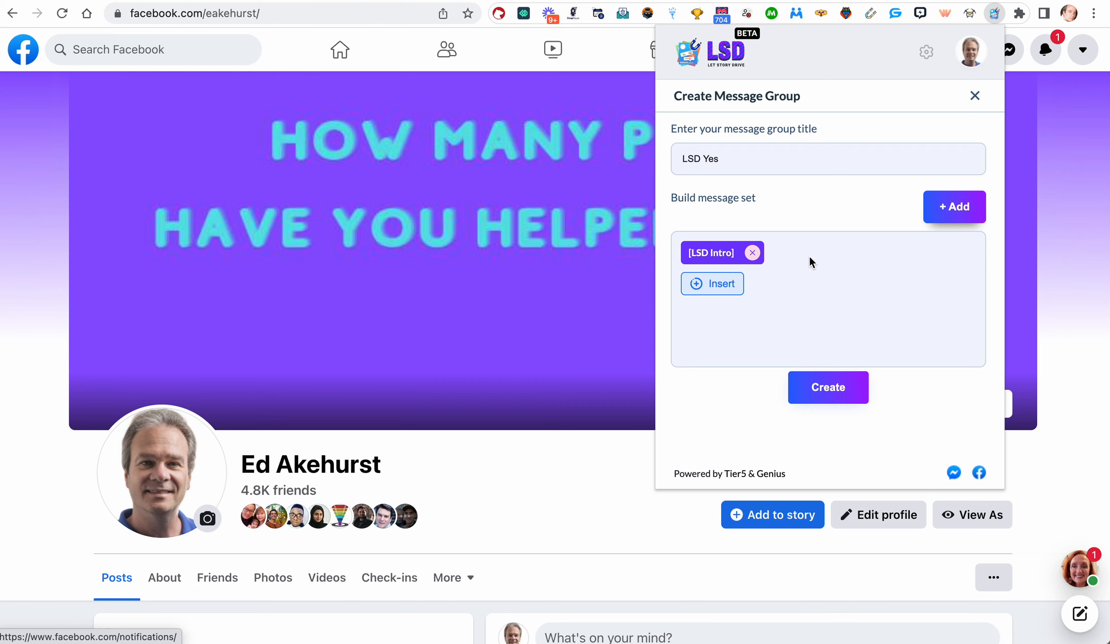
Insert the LSD Poll Yes 1 and LSD Poll Yes 2 segments after the intro in the message set.
left_click(729, 286)
left_click(791, 290)
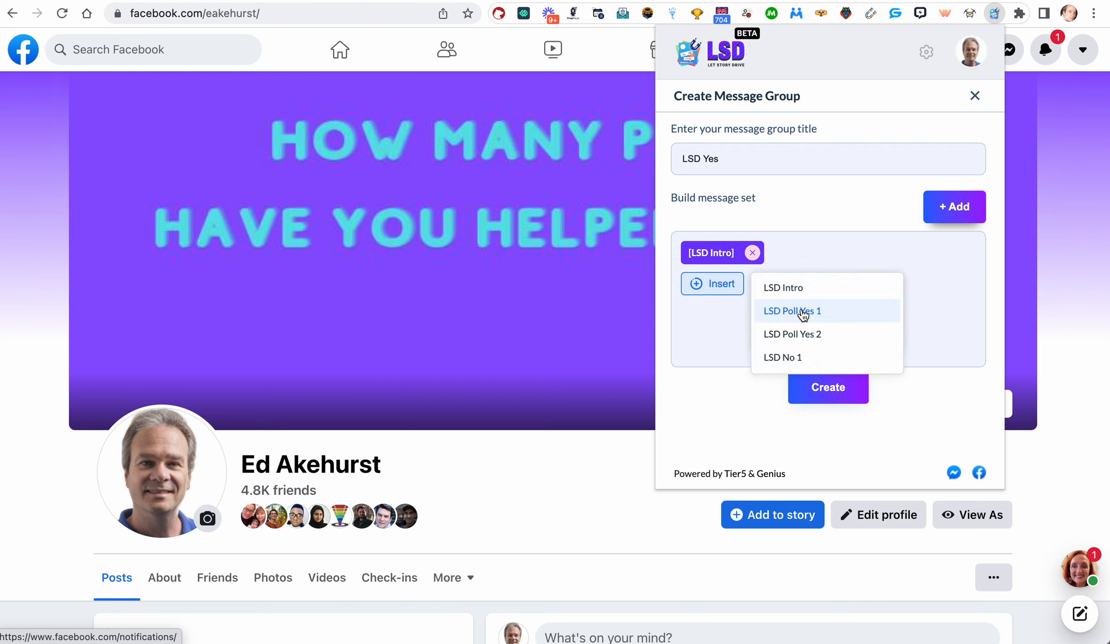
left_click(803, 314)
left_click(731, 284)
left_click(814, 291)
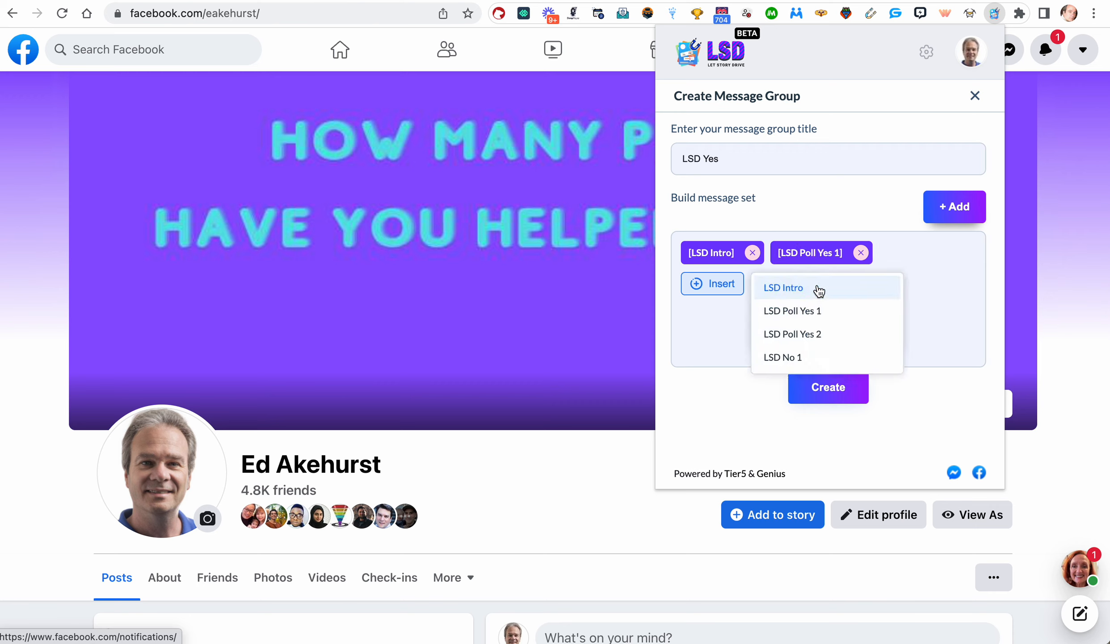
left_click(802, 331)
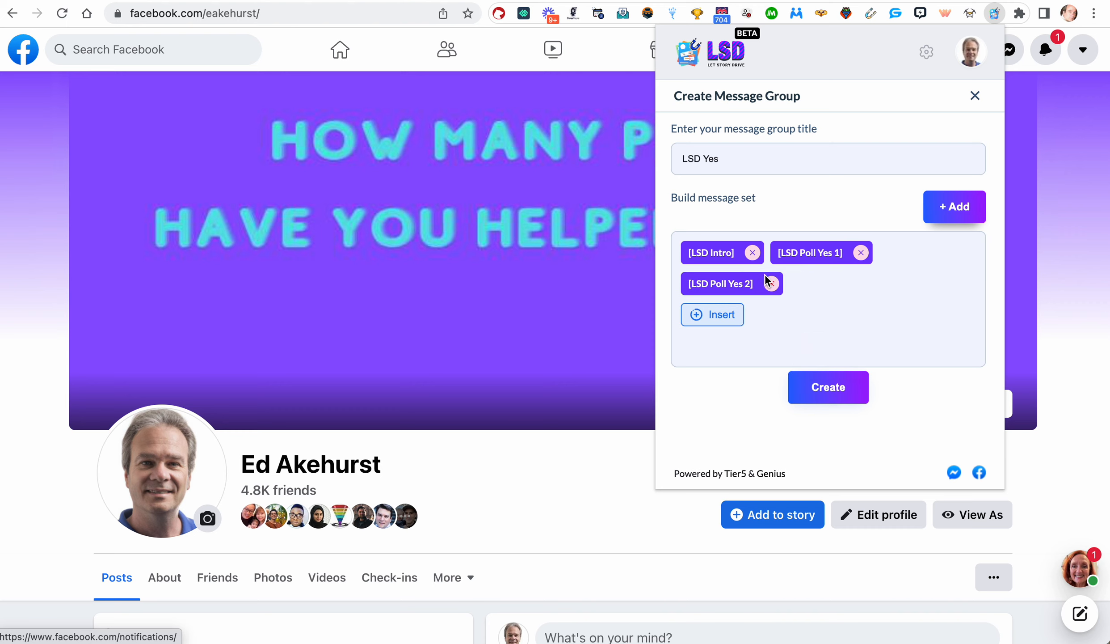
Add the built message set to the LSD Yes group and create the group.
left_click(845, 392)
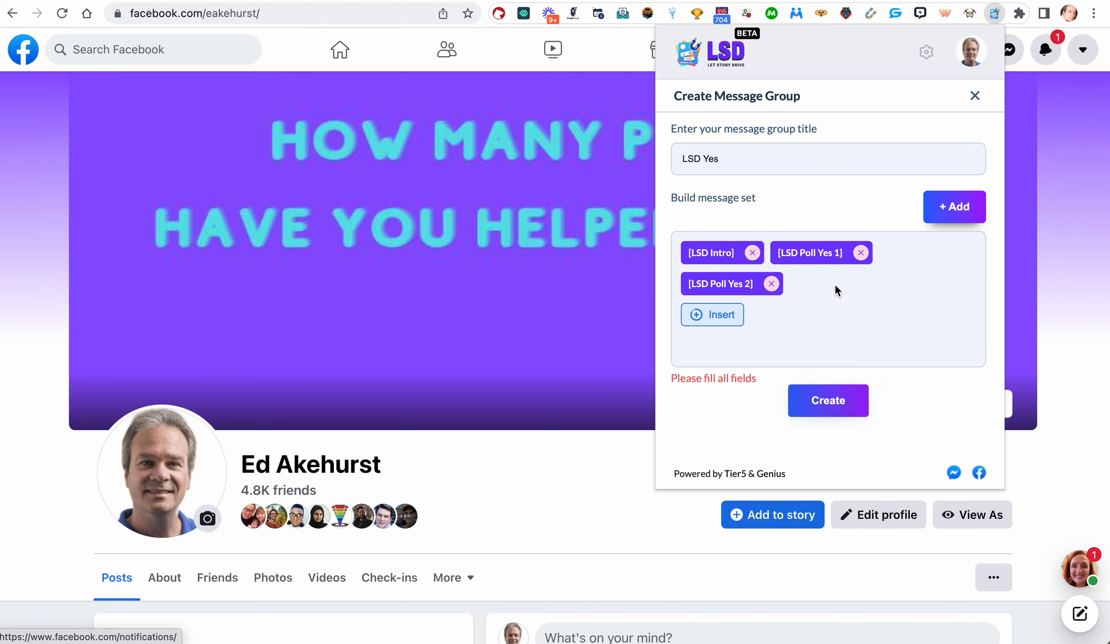
left_click(952, 219)
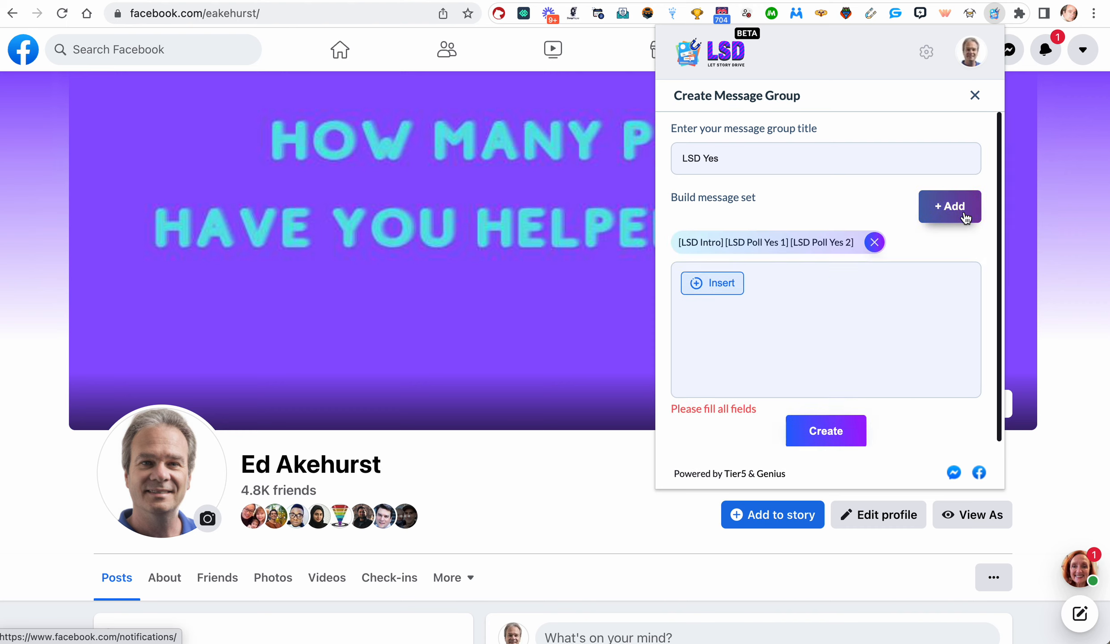
left_click(832, 431)
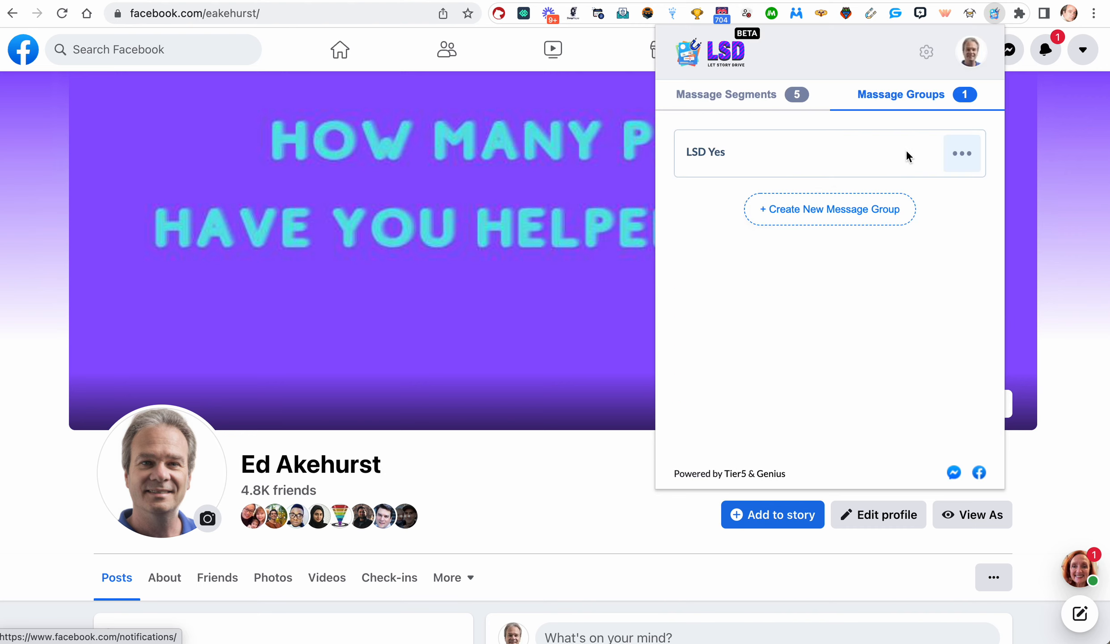
Reopen the LSD Yes group to check its message set and save it without changes.
left_click(957, 156)
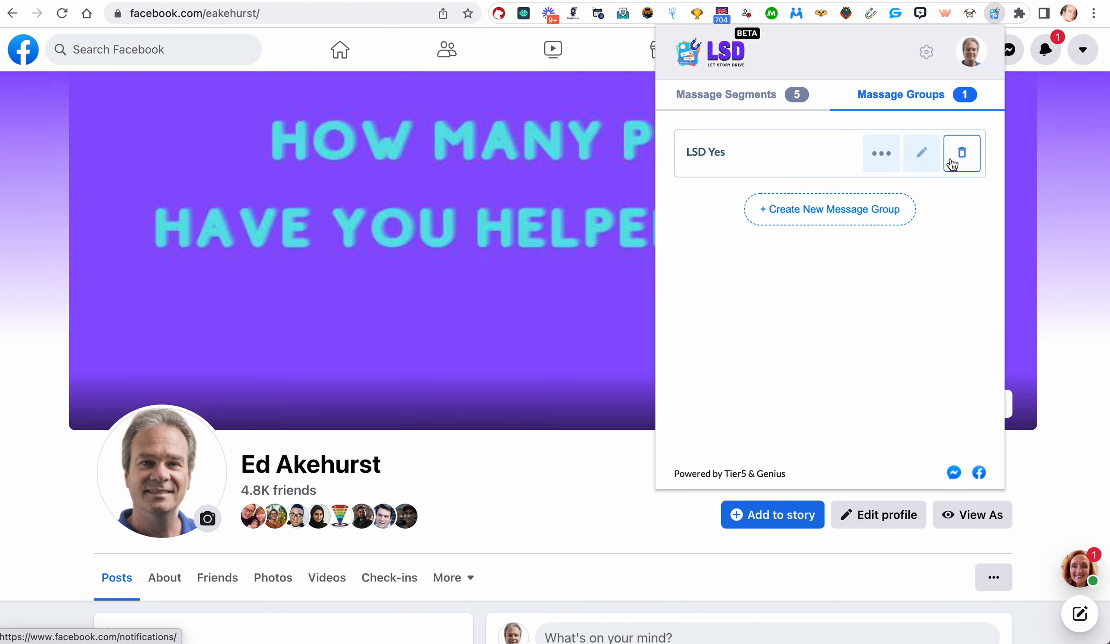
left_click(923, 154)
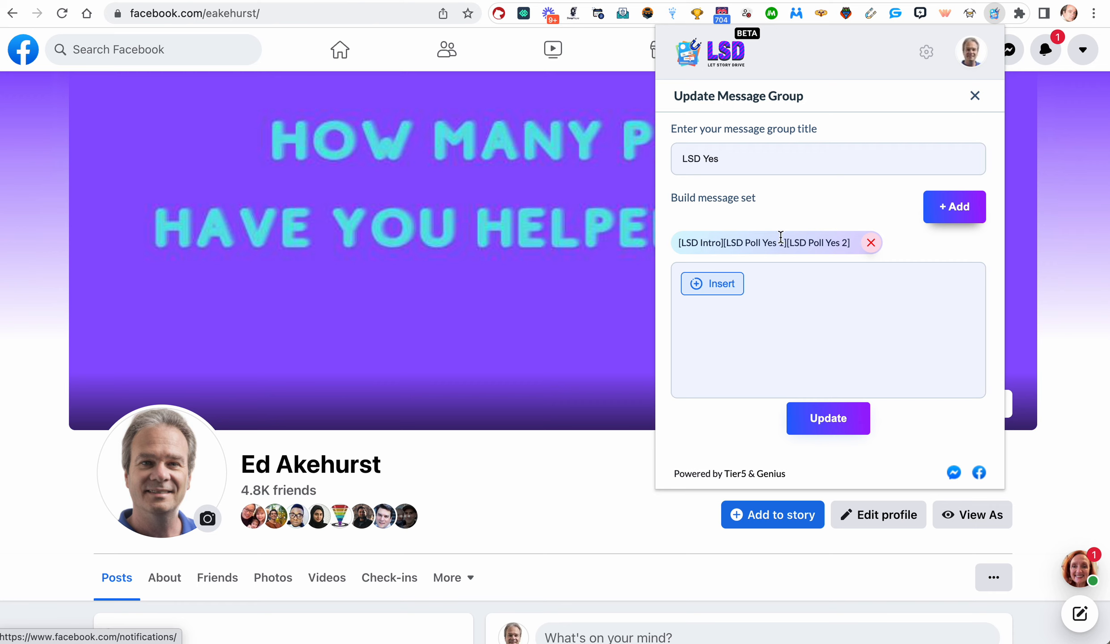
left_click(834, 425)
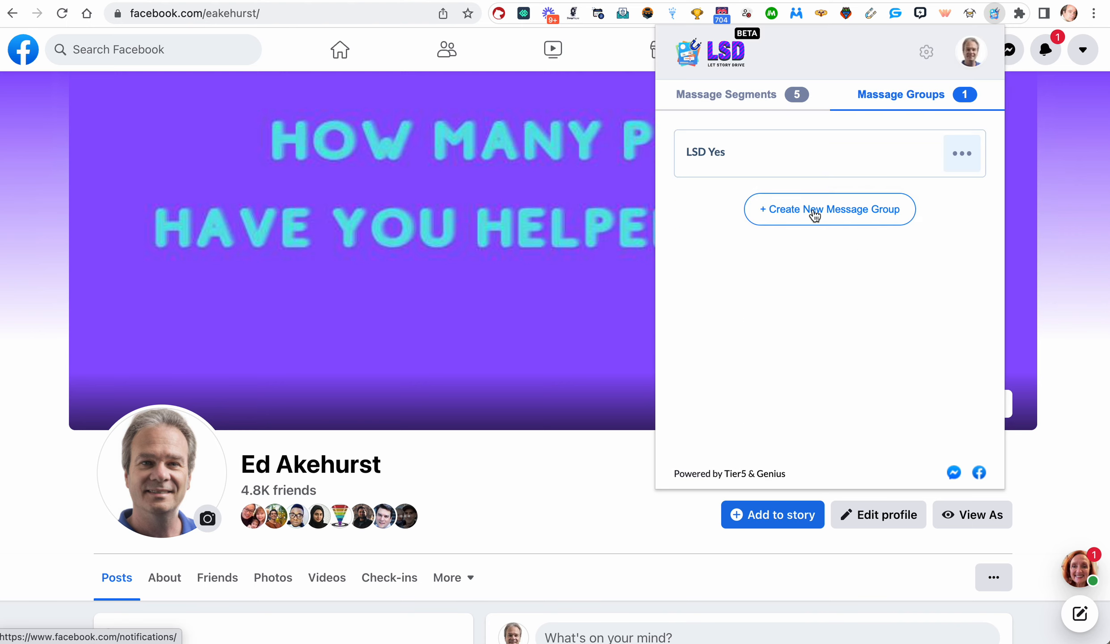
Start another message group titled "LSD No" and insert the LSD Intro segment into its message set.
left_click(842, 208)
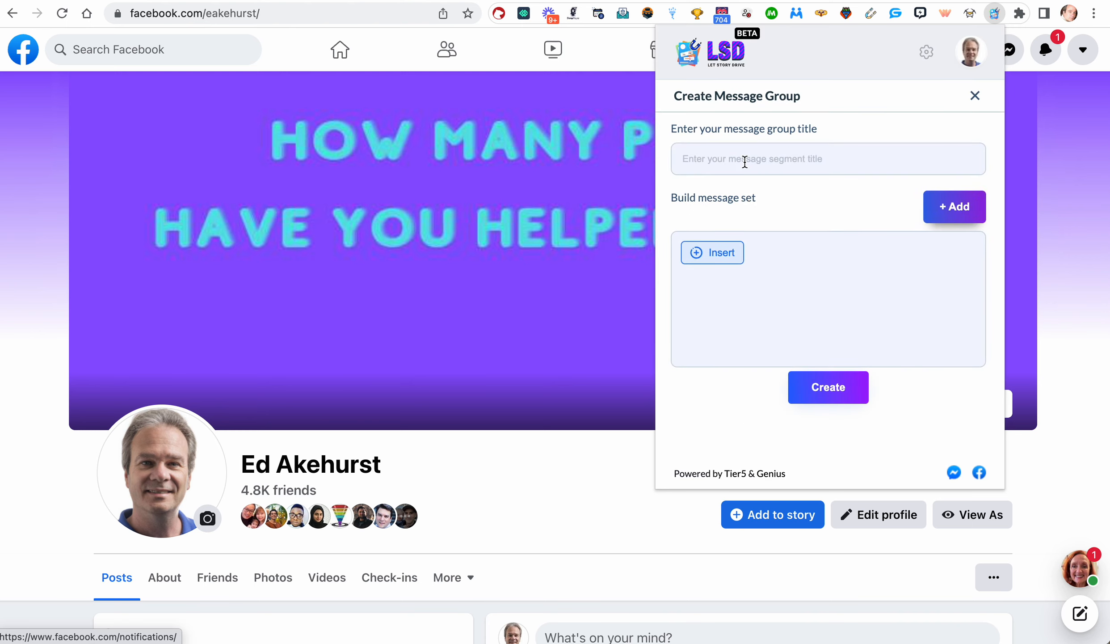
left_click(744, 162)
type("LSD No")
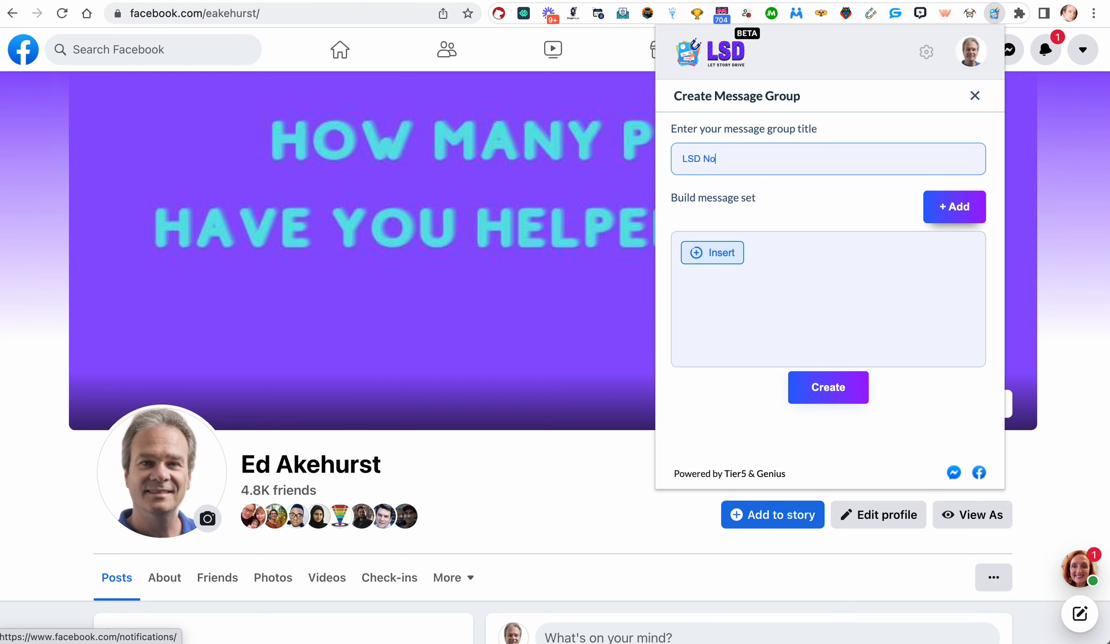
left_click(708, 253)
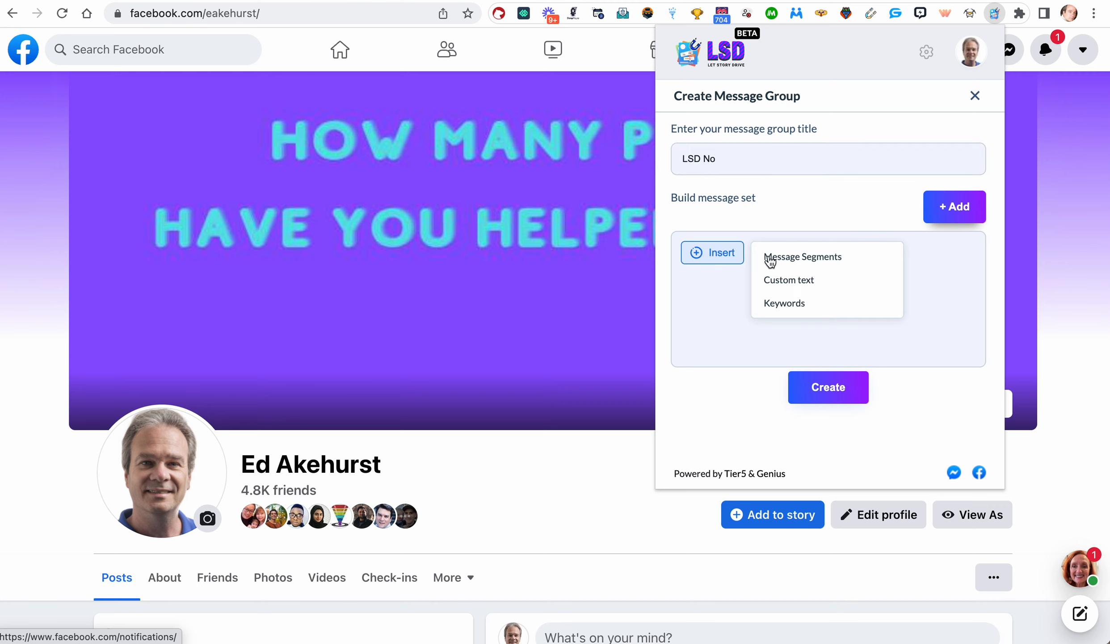
left_click(782, 258)
left_click(795, 260)
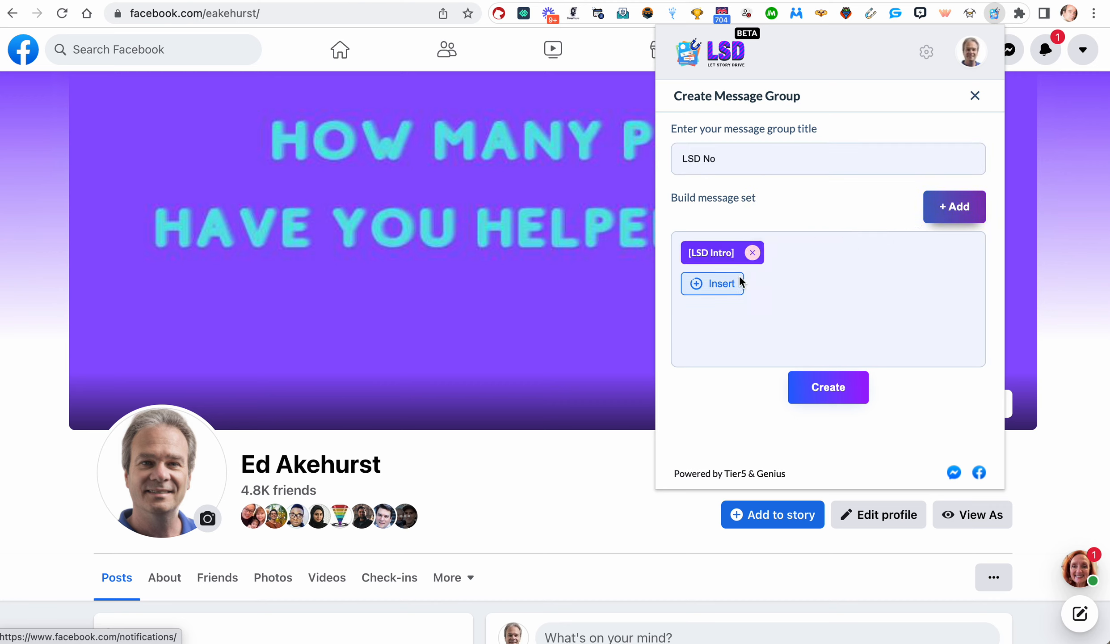
Insert the LSD No 1 and LSD No 2 segments, add the completed message set and create the group.
left_click(709, 286)
left_click(809, 287)
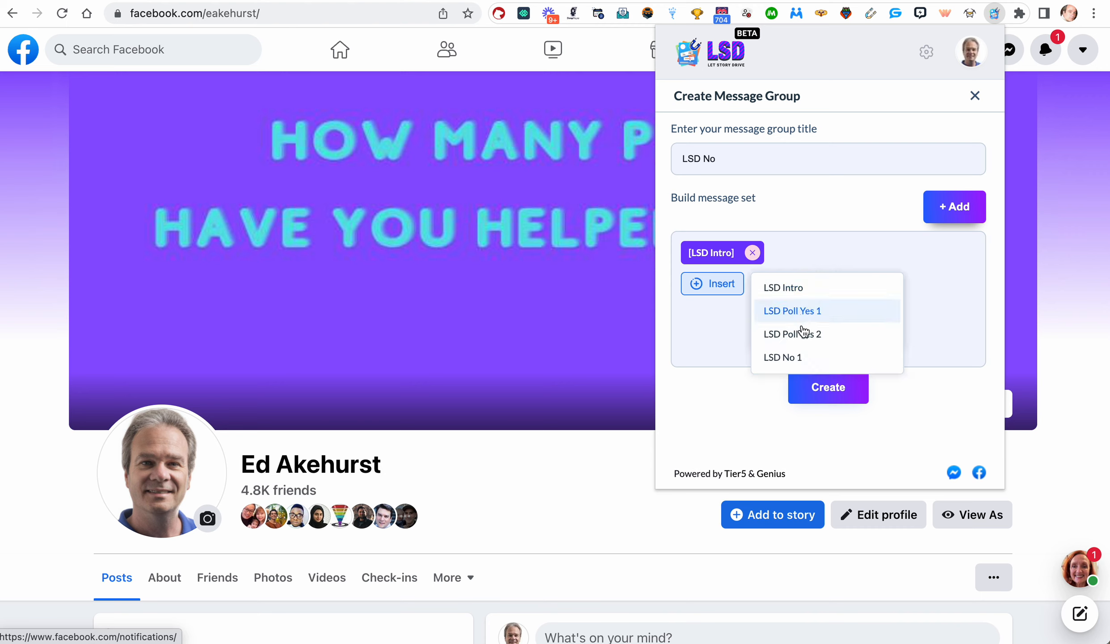
left_click(798, 359)
left_click(725, 287)
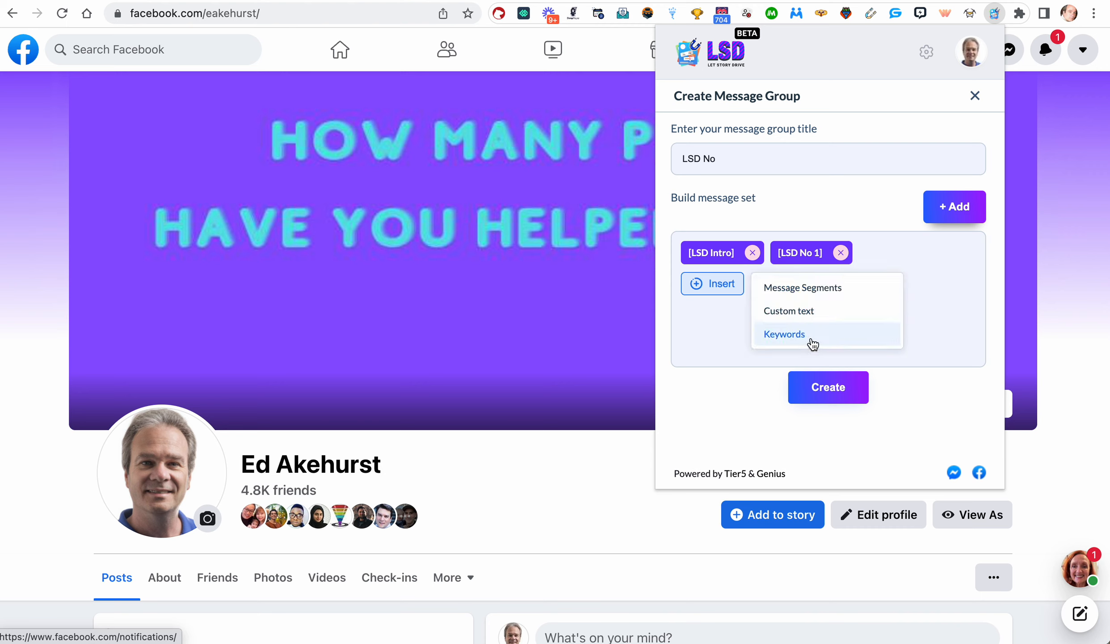
left_click(798, 289)
scroll(796, 353, "down", 2)
left_click(796, 364)
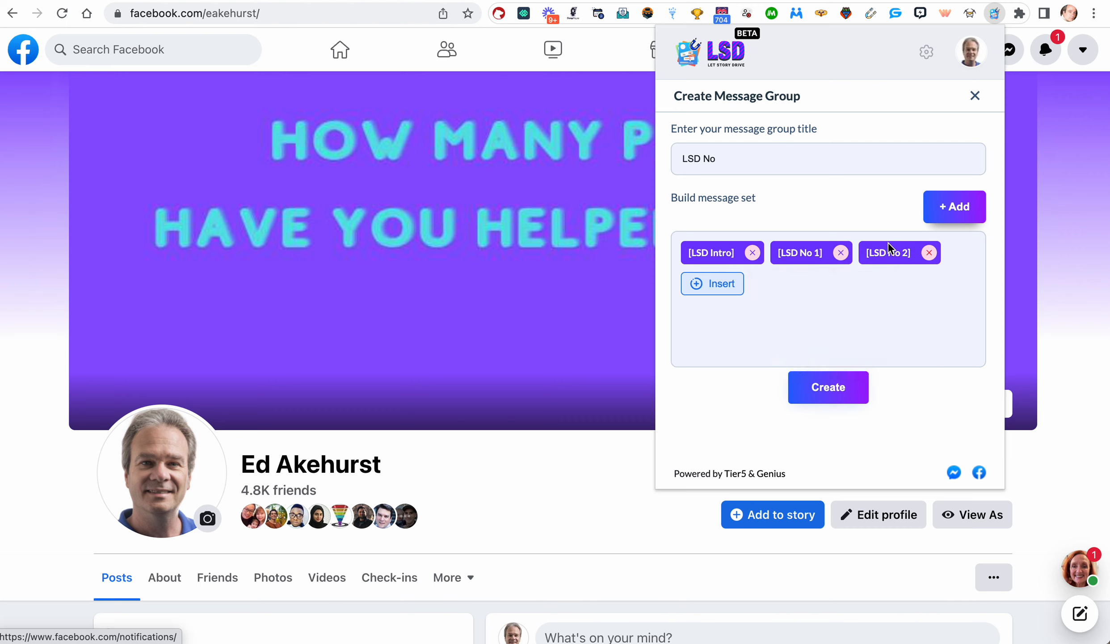
left_click(946, 222)
left_click(832, 425)
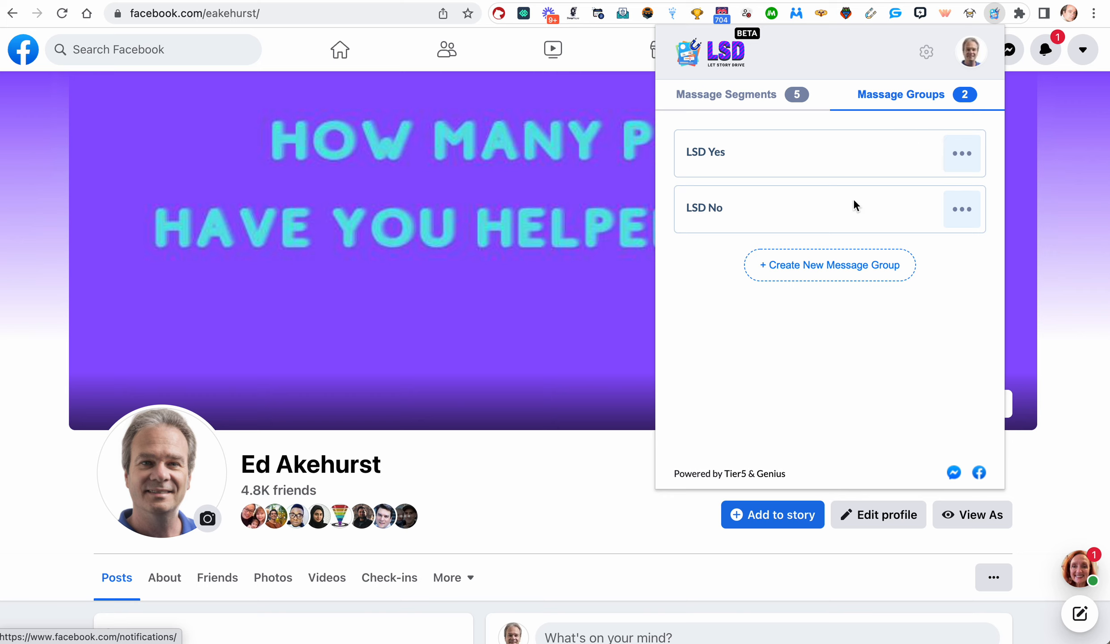
Start a third message group and add a message set containing only the LSD Intro segment.
left_click(759, 95)
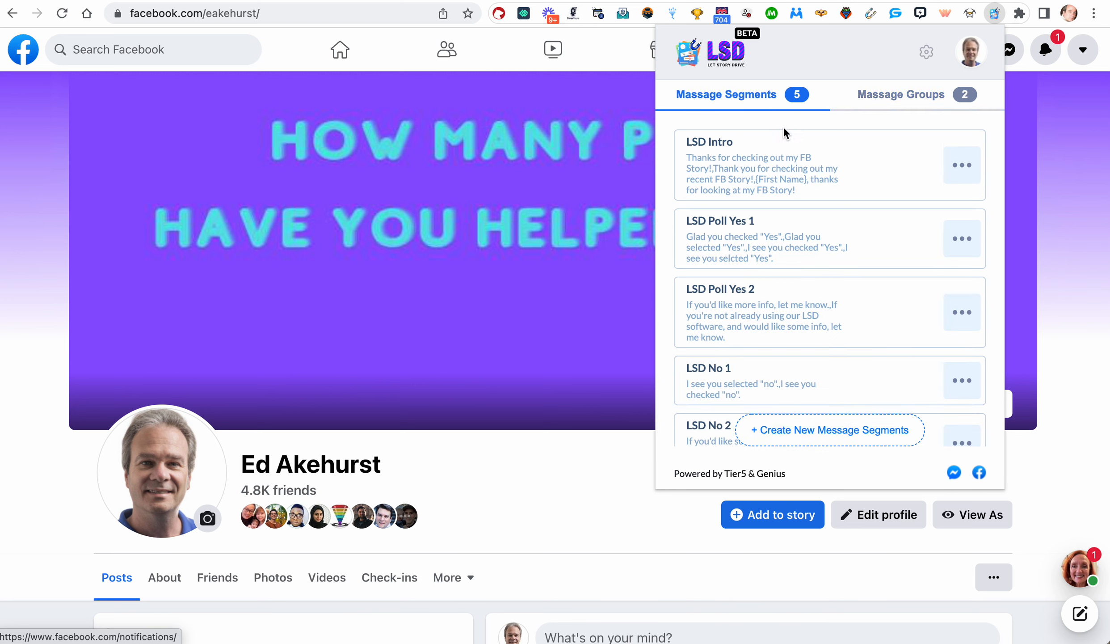
left_click(902, 102)
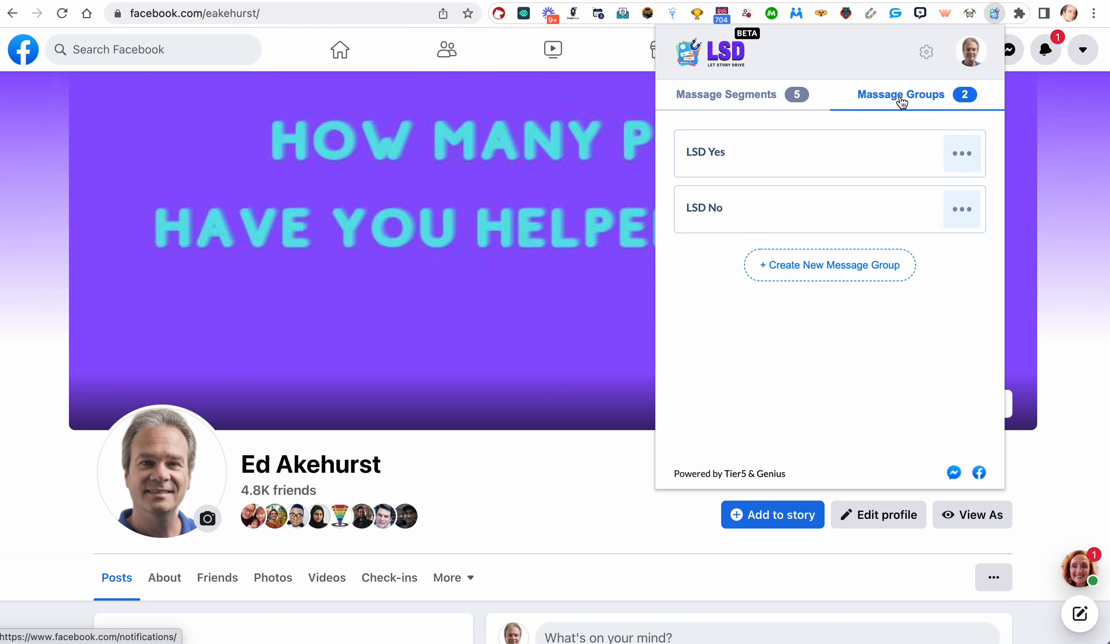
left_click(830, 264)
left_click(717, 255)
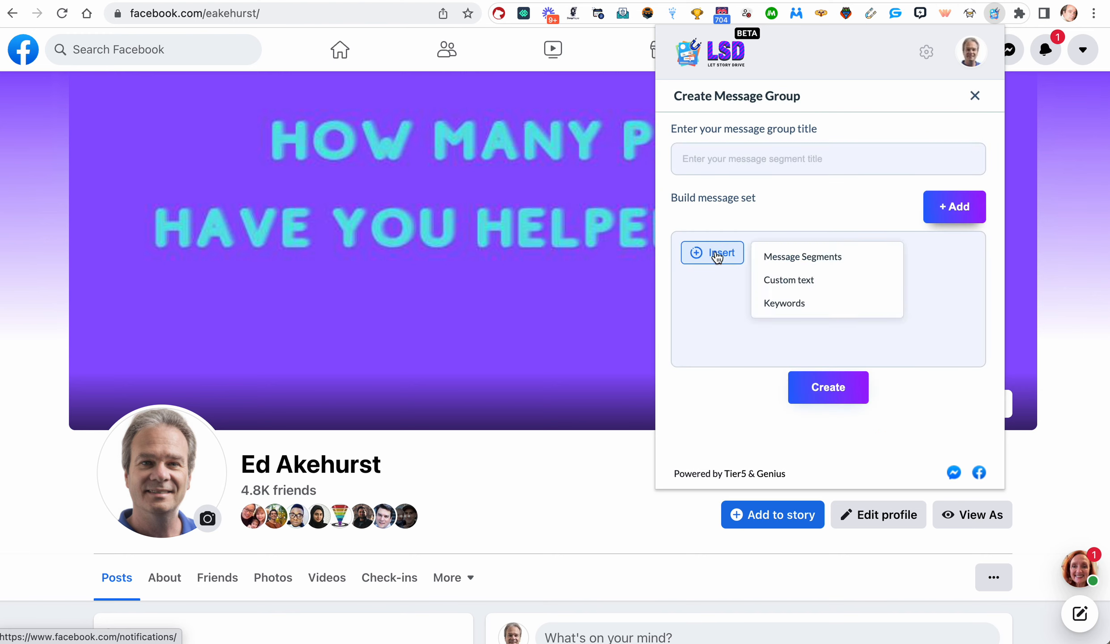
left_click(796, 258)
left_click(784, 256)
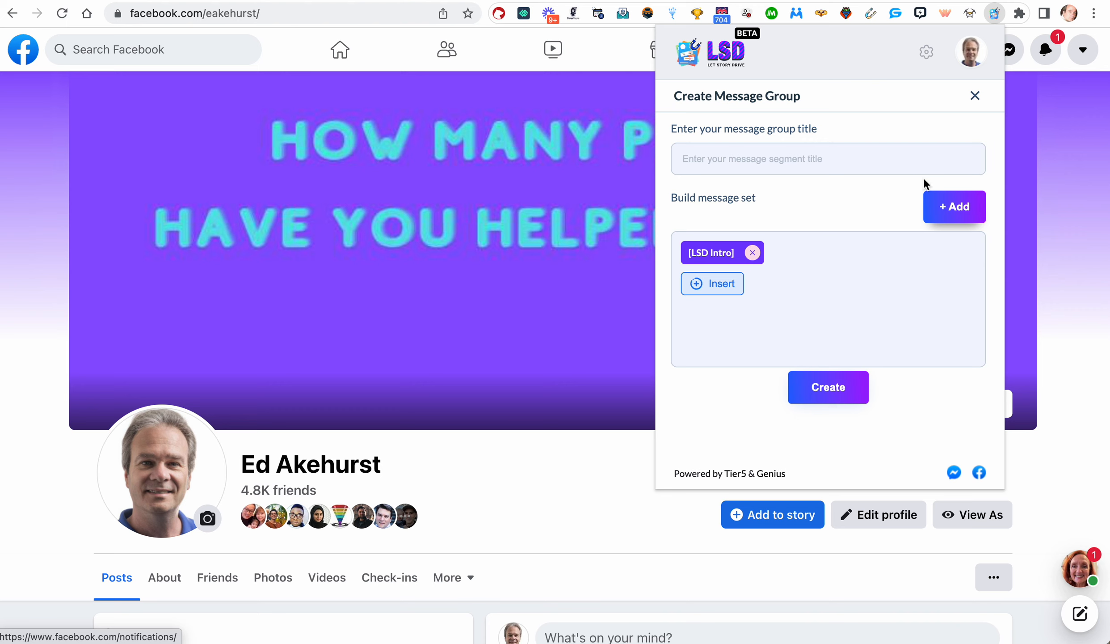
left_click(831, 428)
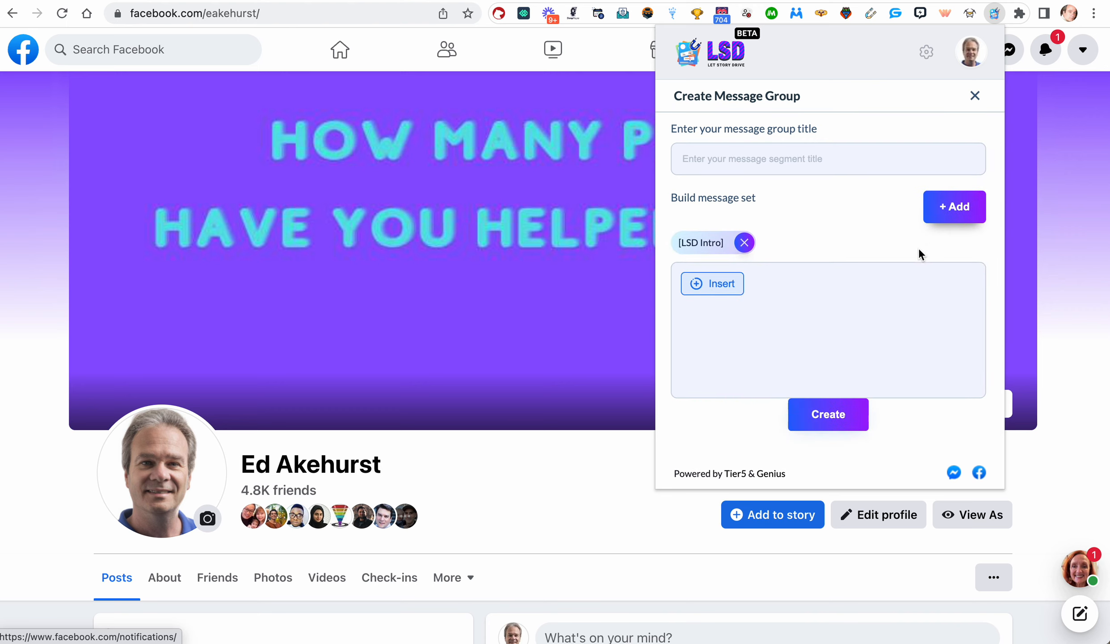
Title the message group "LSD View only" and create it.
left_click(828, 157)
type("LSD")
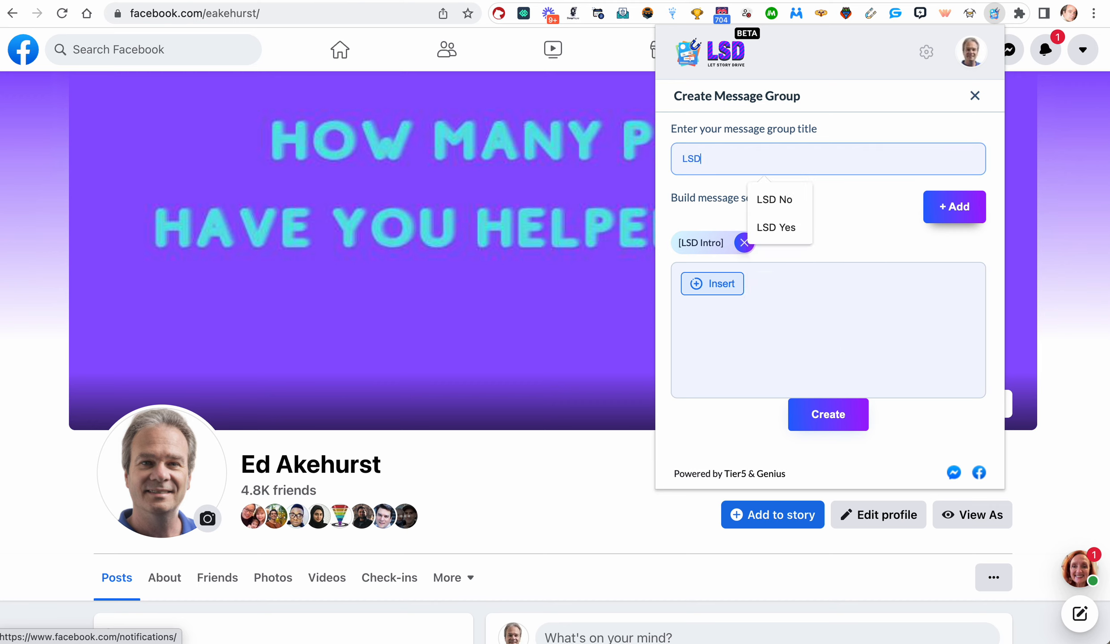
type(" View only")
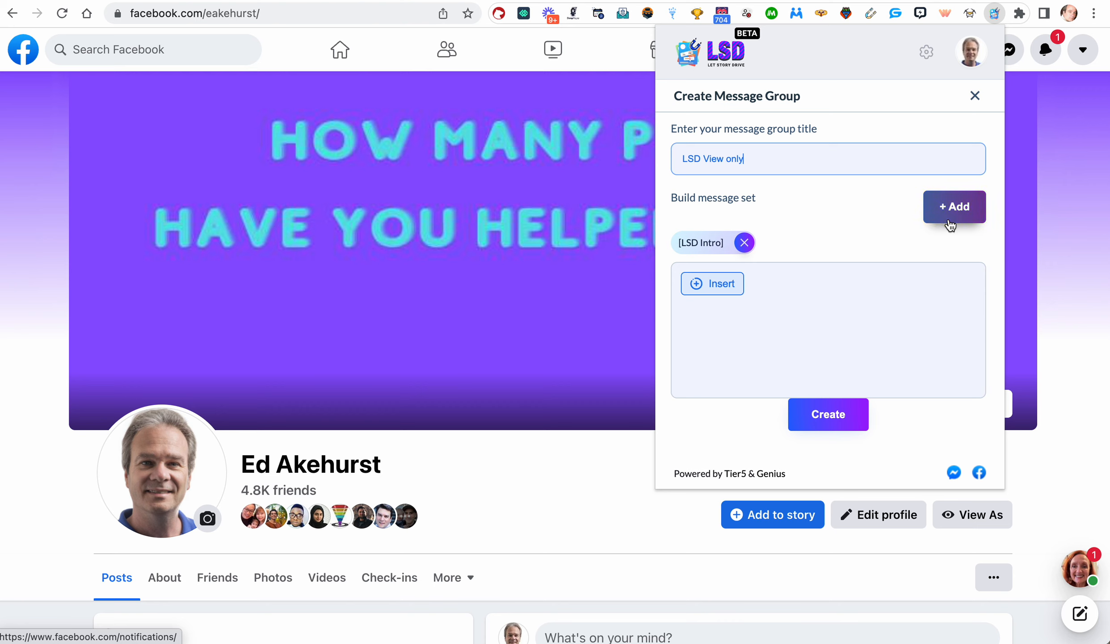
left_click(831, 418)
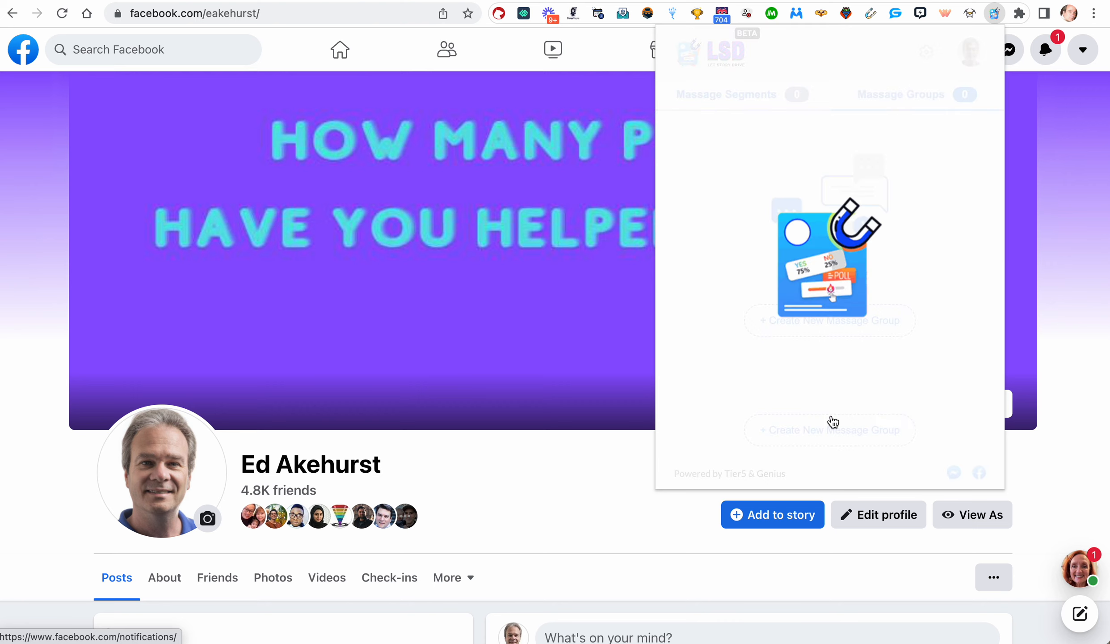